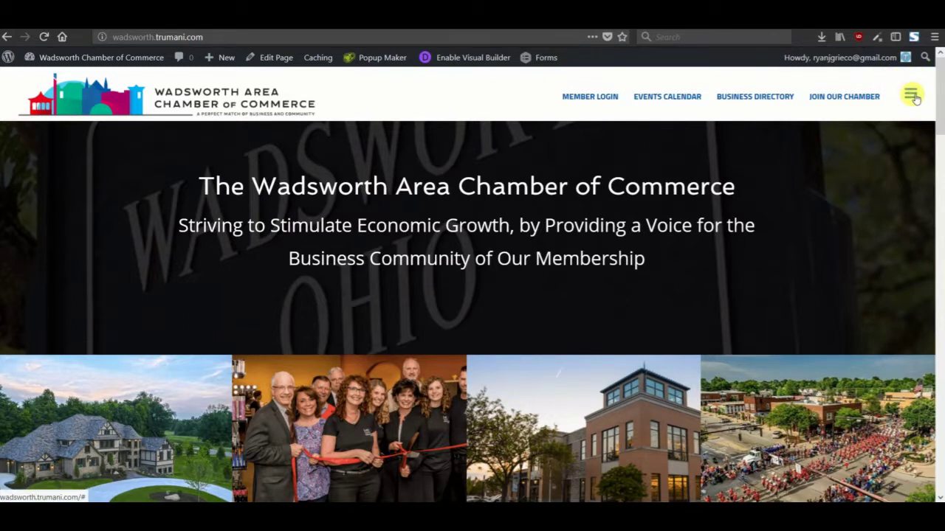
# View the example site's pop-up navigation menu from its header menu icon and close it again
pyautogui.click(913, 96)
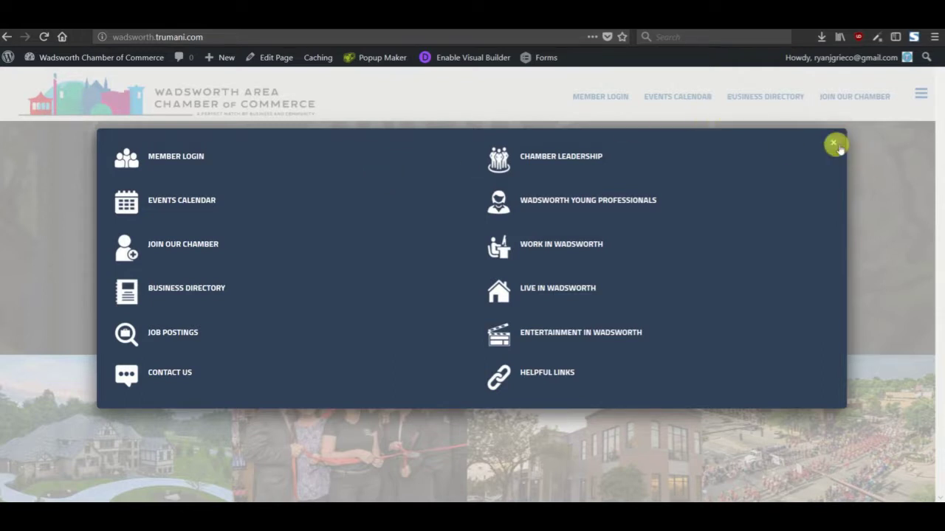
pyautogui.click(832, 142)
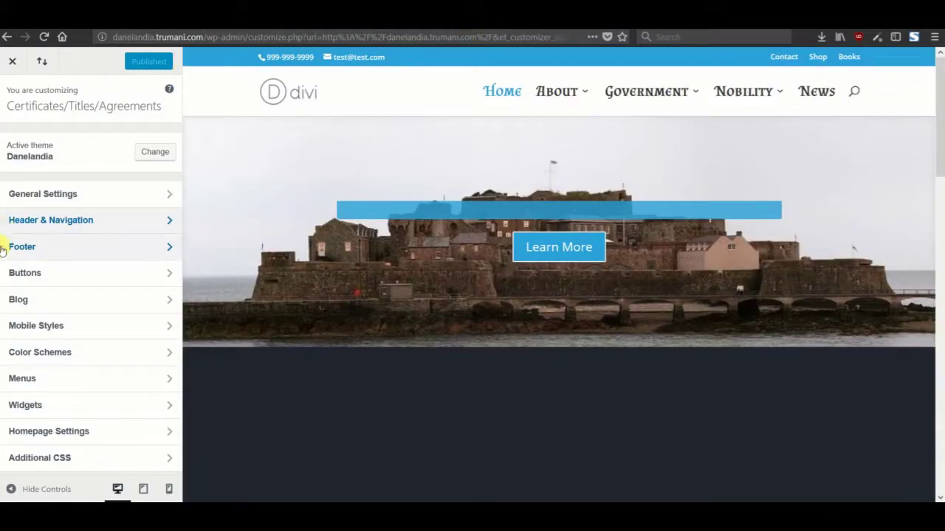
# Hide the search icon in the theme customizer's header elements and exit the customizer
pyautogui.click(53, 227)
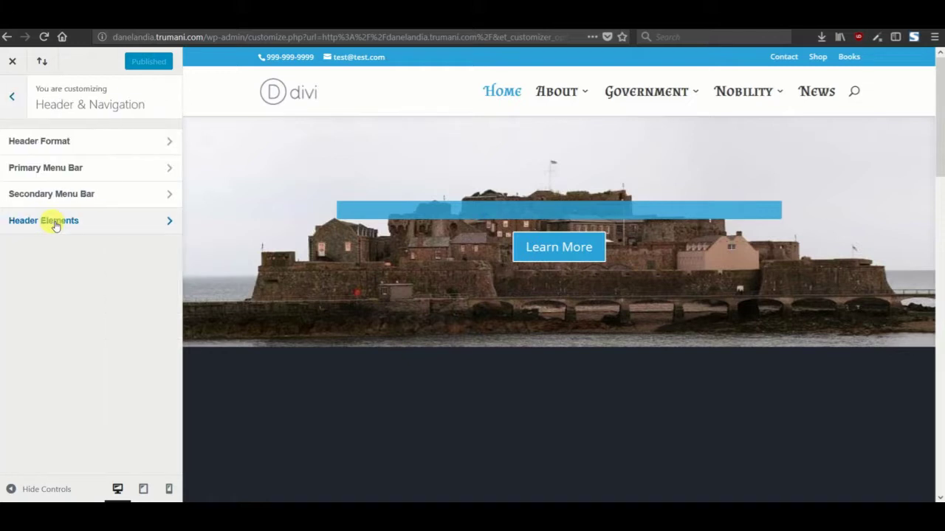
pyautogui.click(95, 226)
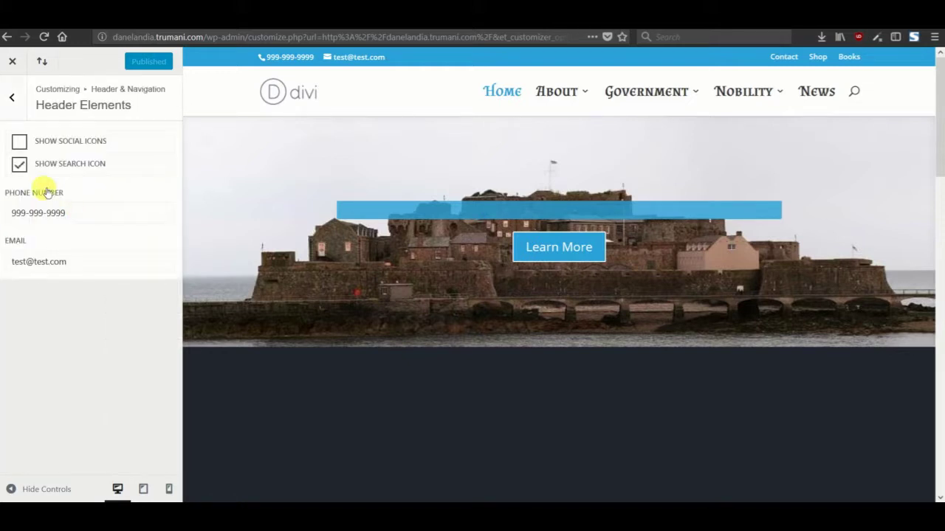
pyautogui.click(19, 164)
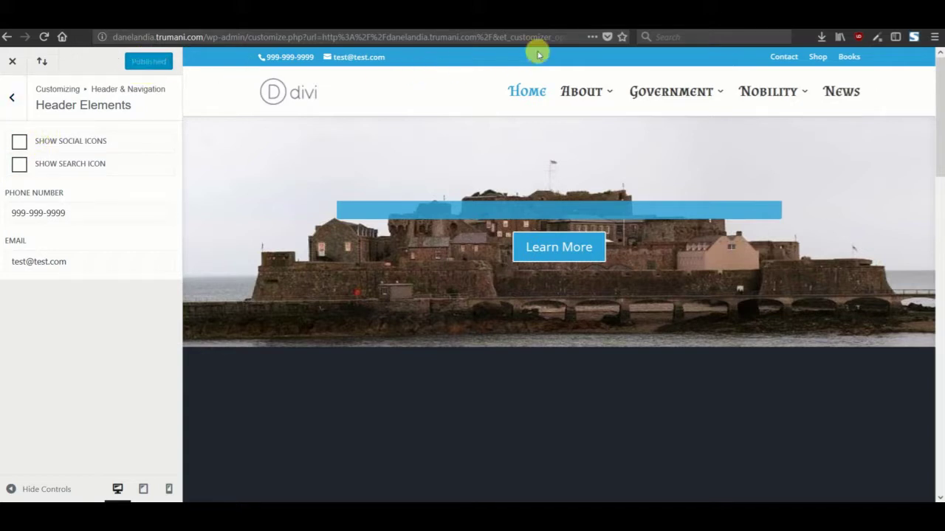
pyautogui.click(9, 61)
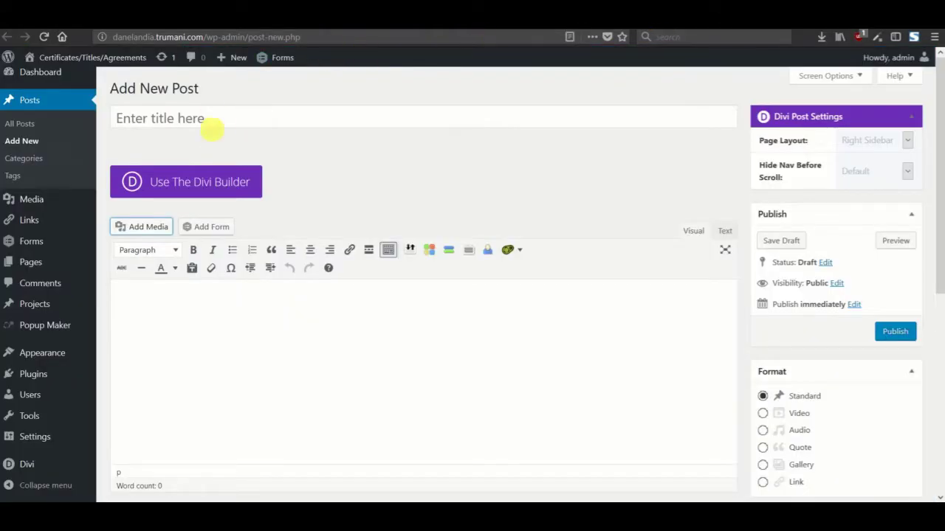
# Insert the full-size menu icon from the media library into the new post and show the post's HTML code
pyautogui.click(149, 227)
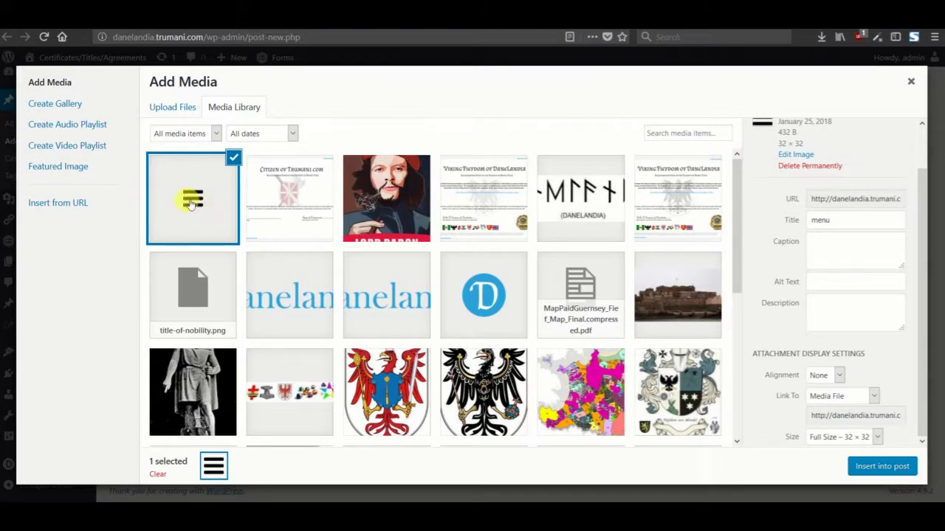
pyautogui.click(880, 468)
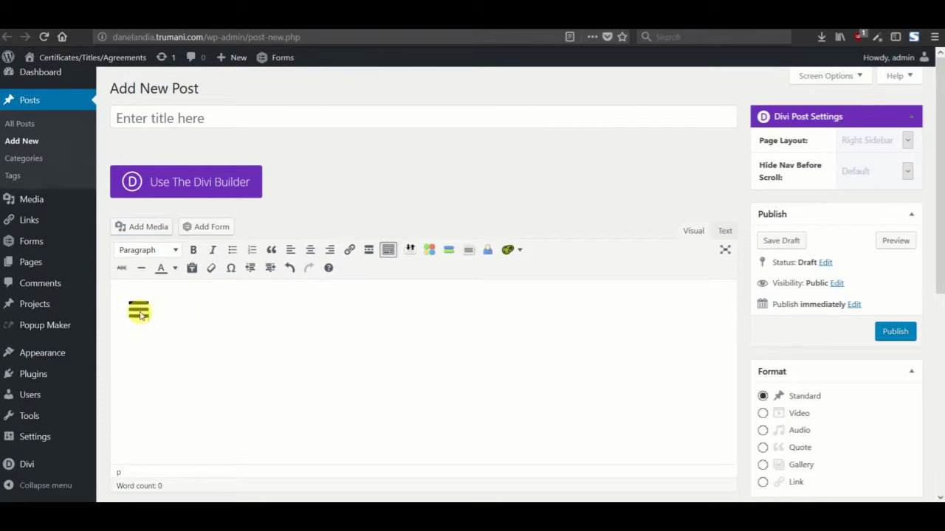
pyautogui.click(725, 232)
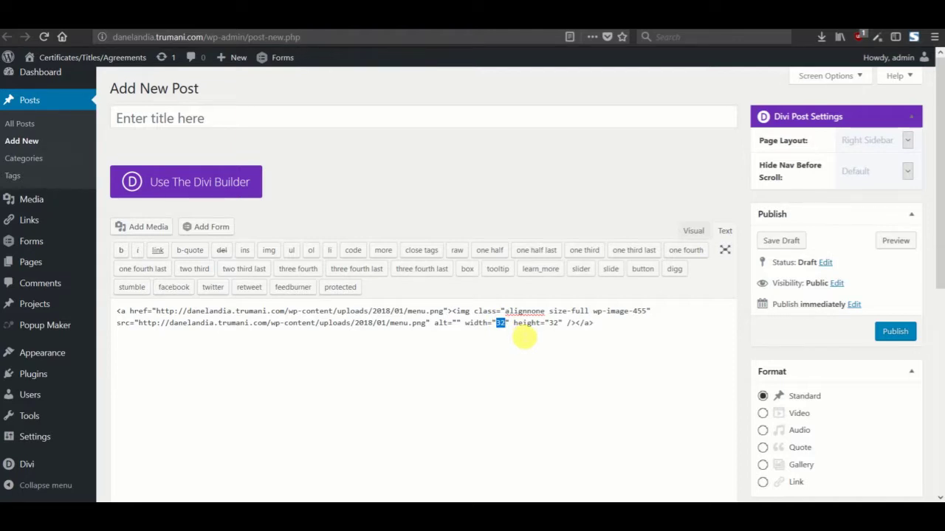
# Set the menu icon's width and height to 22 in the HTML and copy the whole image code
pyautogui.write('22')
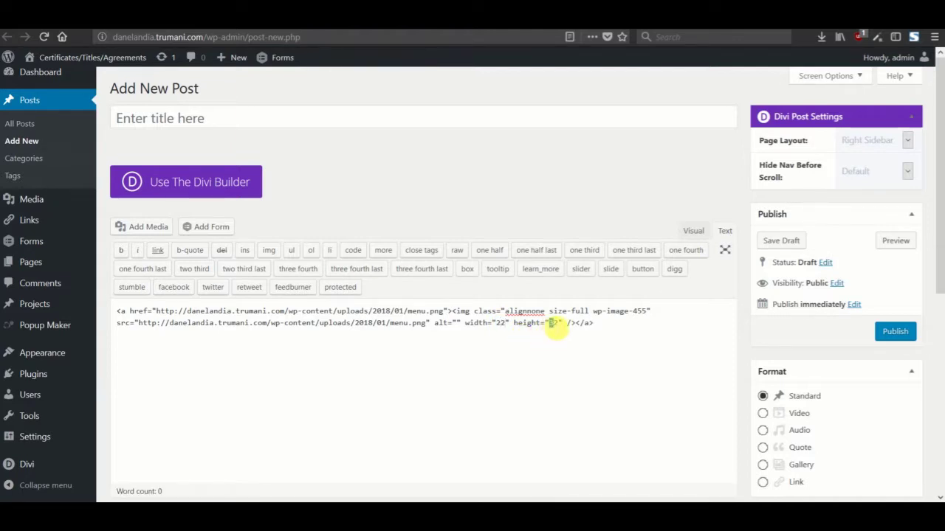
pyautogui.write('22')
pyautogui.moveTo(614, 327); pyautogui.dragTo(120, 313)
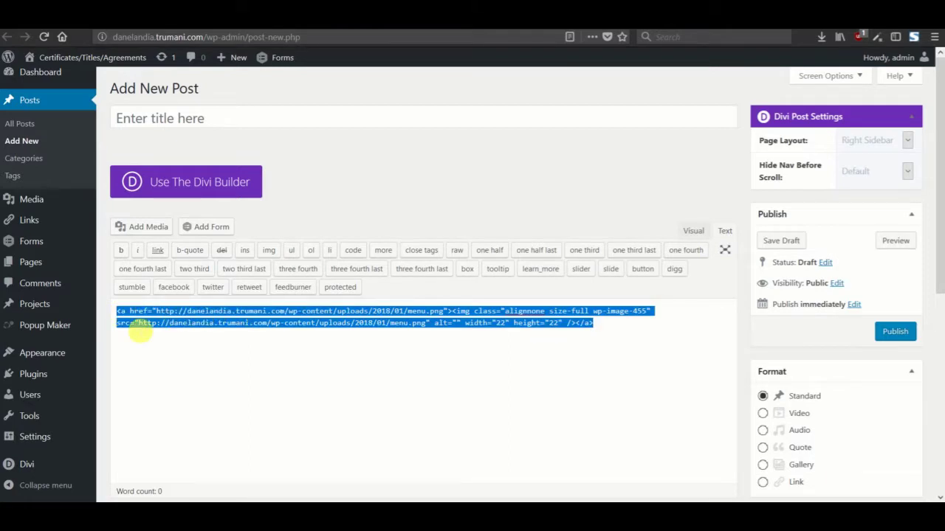
# Leave the new post without saving it and open the site's menu editor
pyautogui.moveTo(59, 353)
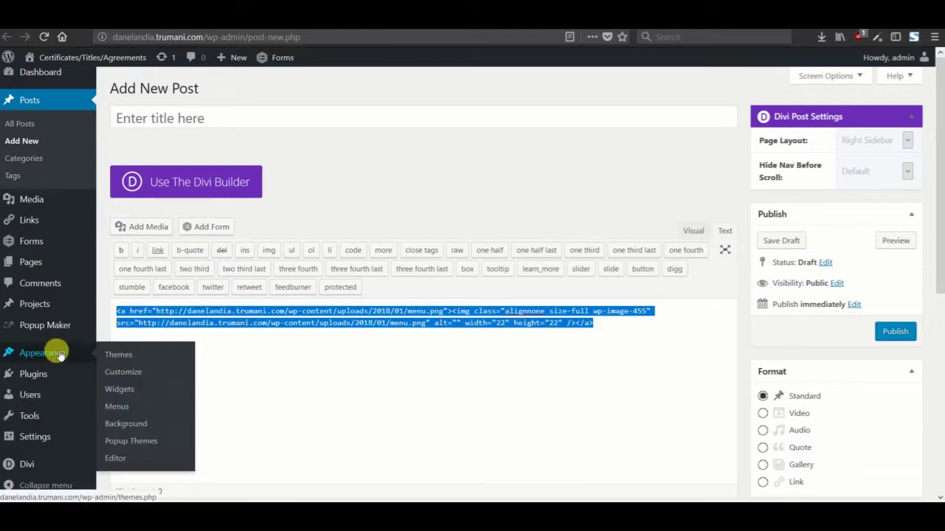
pyautogui.click(117, 409)
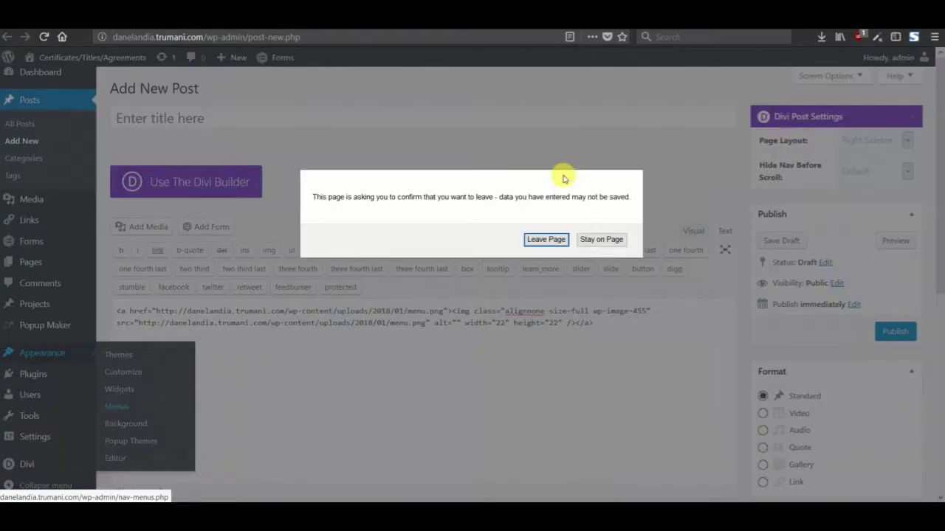
pyautogui.click(538, 238)
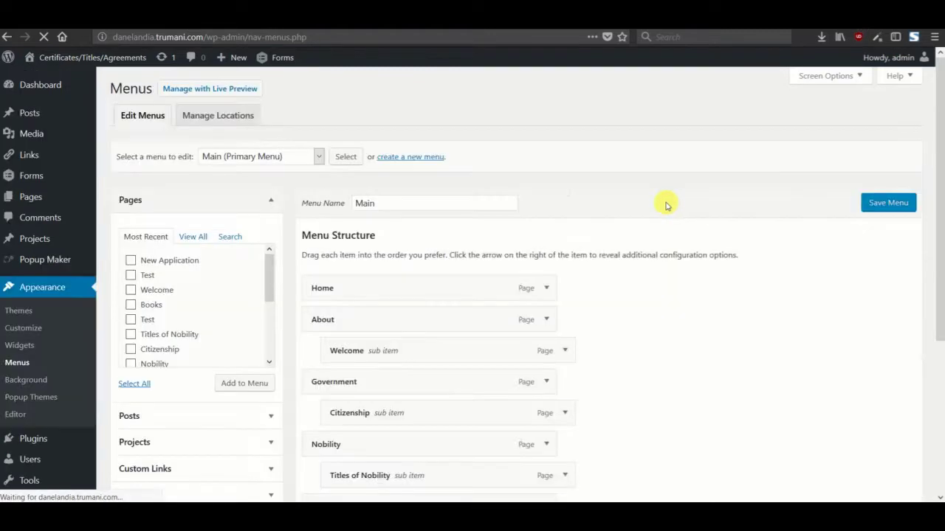
# Add a custom link with URL # and the copied image code as link text to the Main menu, and save the menu
pyautogui.scroll(-4, 561, 231)
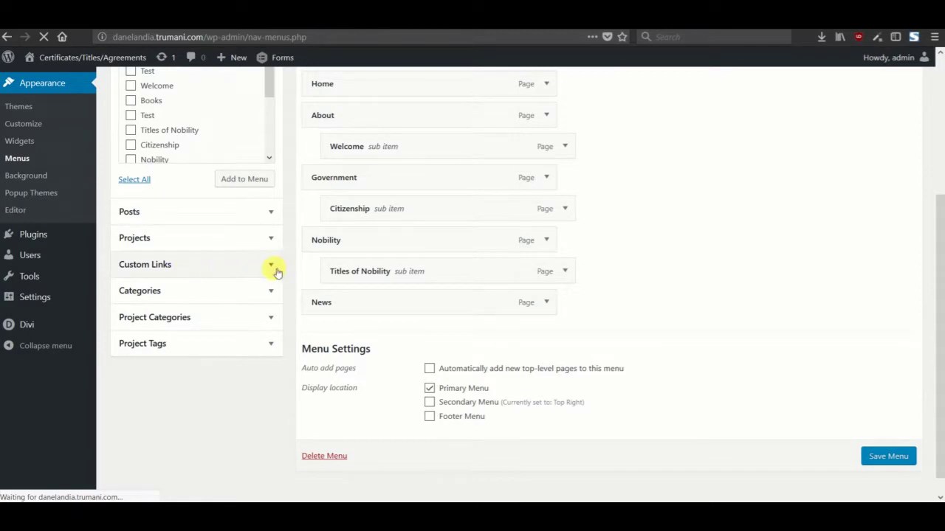
pyautogui.click(262, 333)
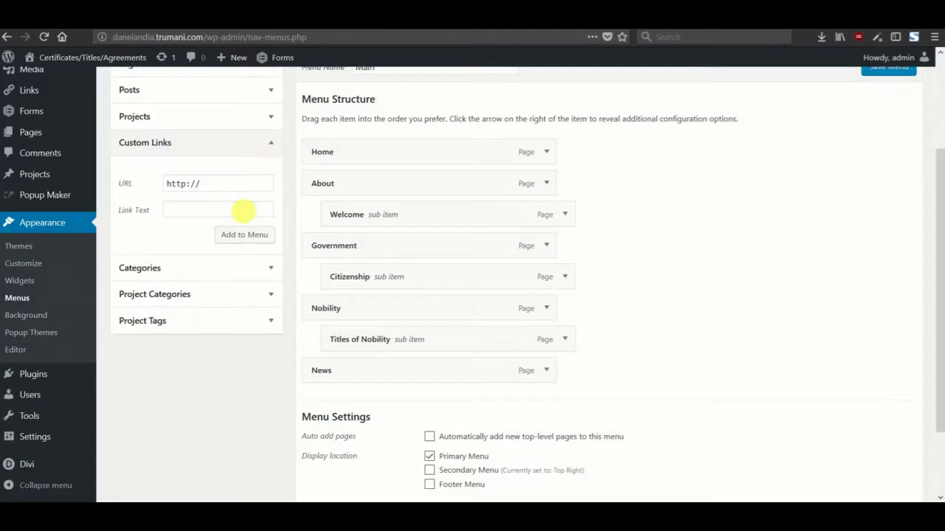
pyautogui.doubleClick(212, 188)
pyautogui.write('#')
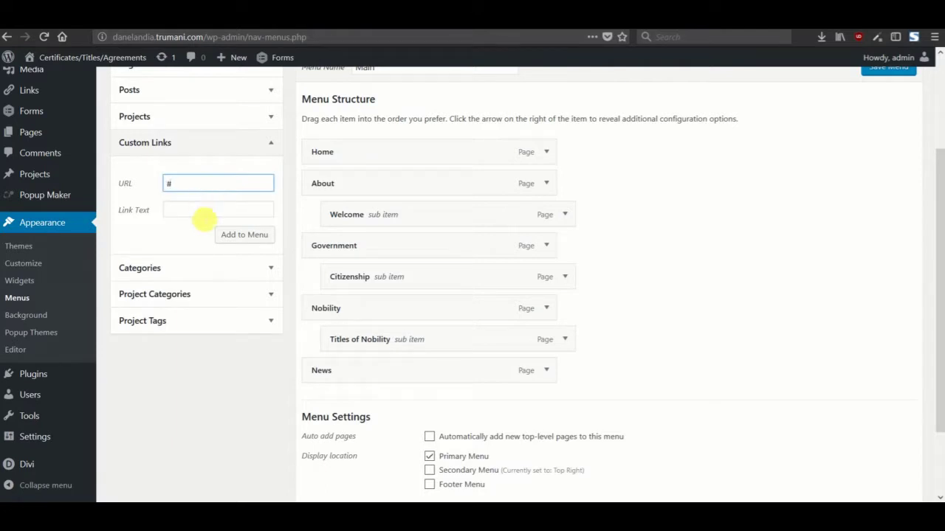
pyautogui.click(205, 215)
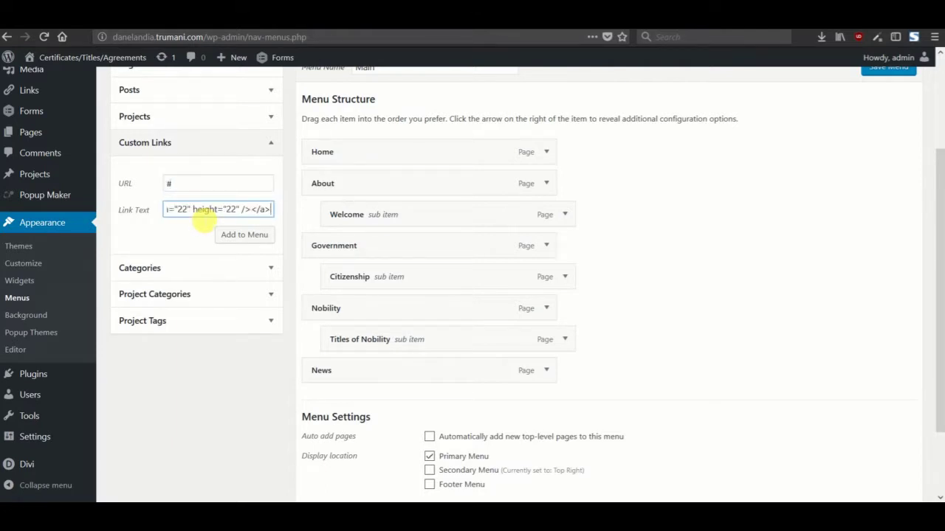
pyautogui.click(236, 236)
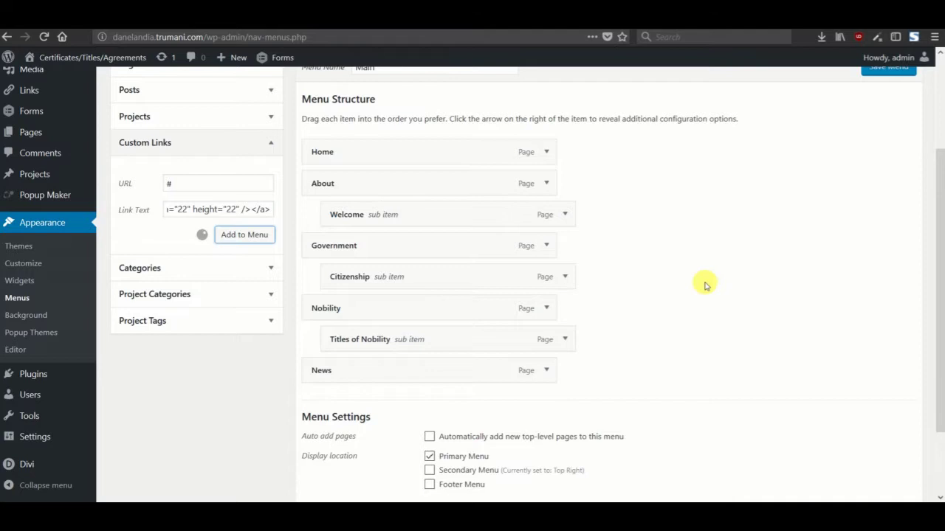
pyautogui.scroll(-1, 703, 286)
pyautogui.scroll(-3, 702, 285)
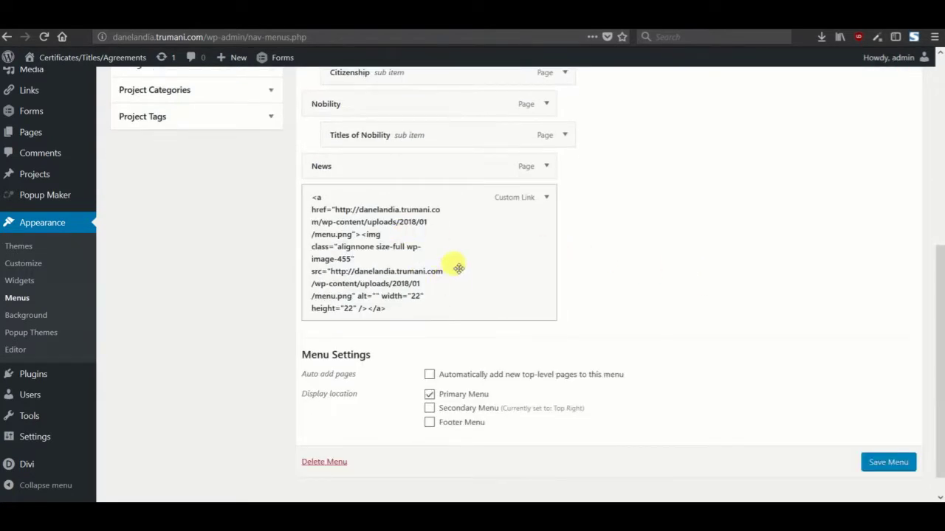
pyautogui.click(885, 462)
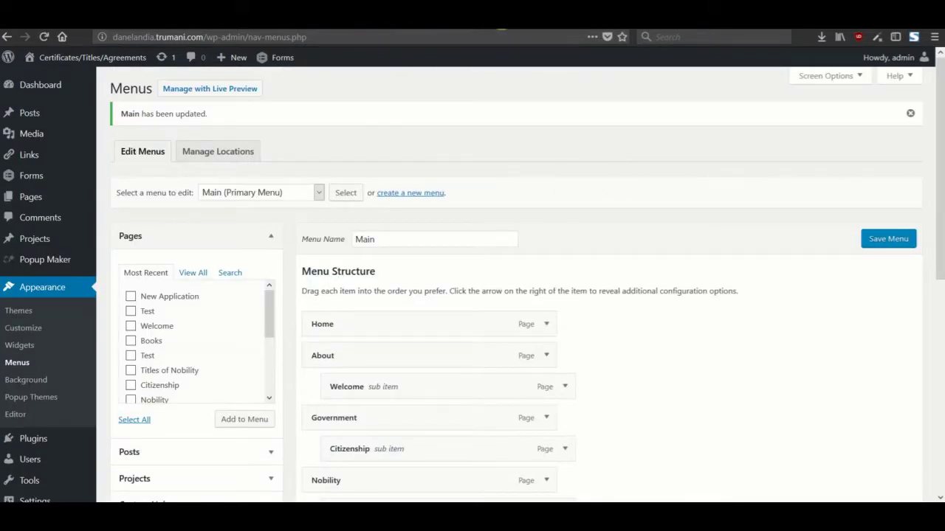
# Check the menu icon on the site's home page, test its link and return to the home page
pyautogui.press('Return')
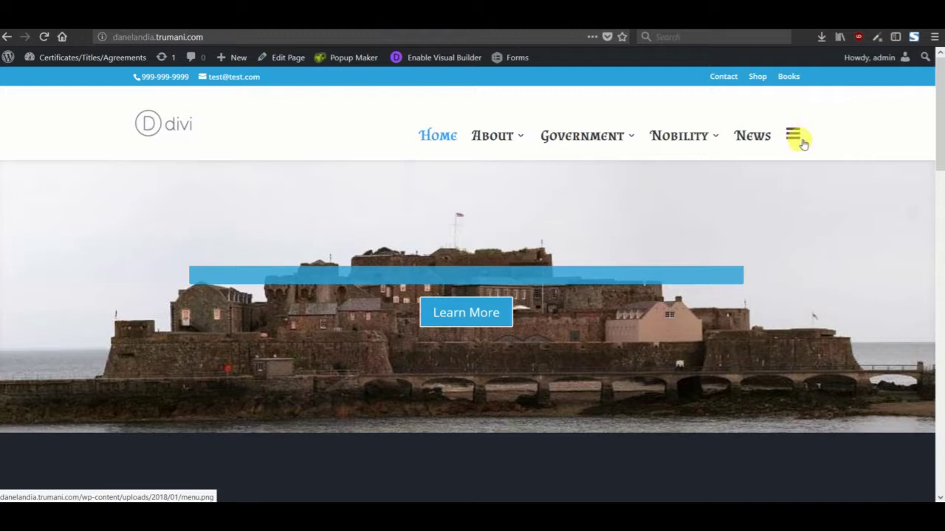
pyautogui.click(796, 135)
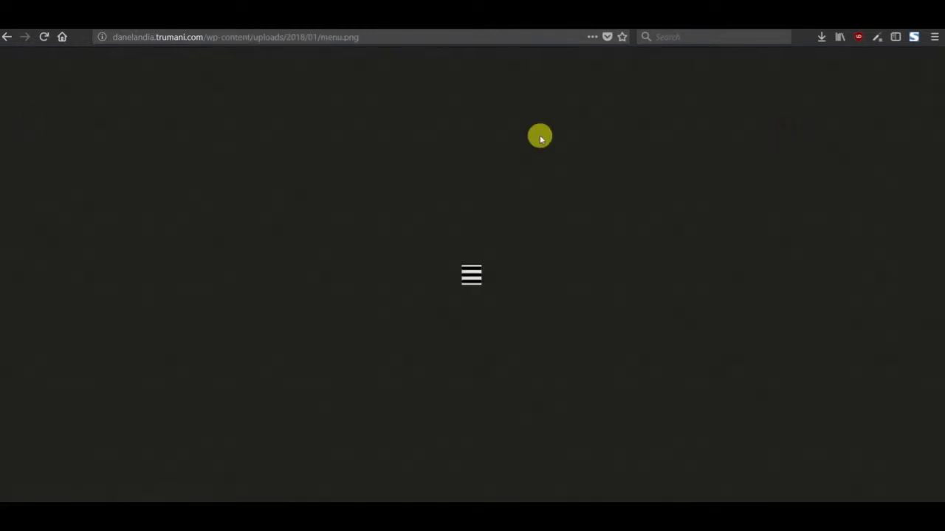
pyautogui.click(7, 38)
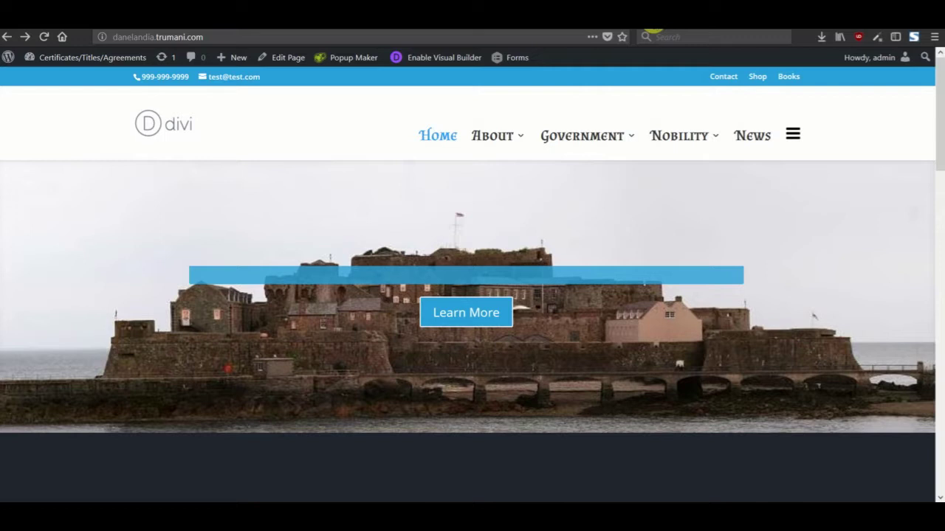
# Return to the WordPress admin and start a new popup in Popup Maker
pyautogui.click(653, 28)
pyautogui.scroll(-4, 542, 153)
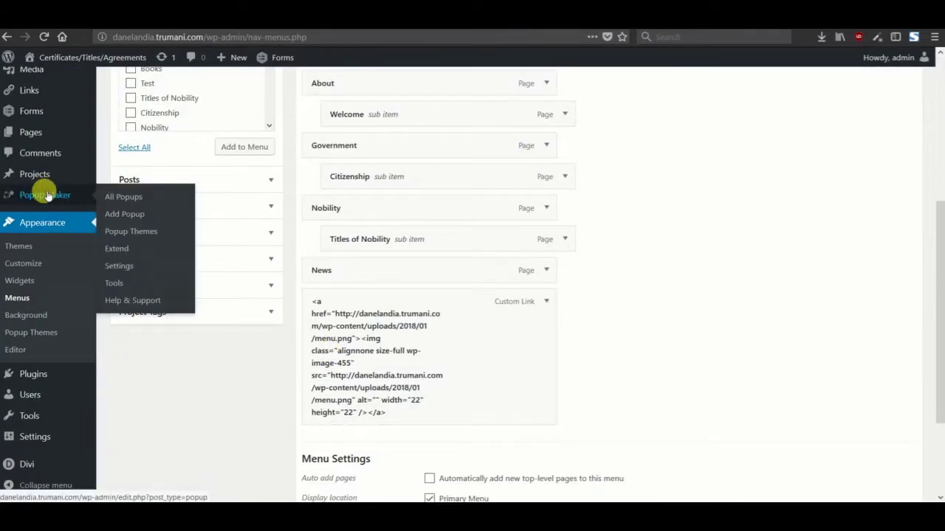
pyautogui.moveTo(49, 142)
pyautogui.scroll(1, 42, 205)
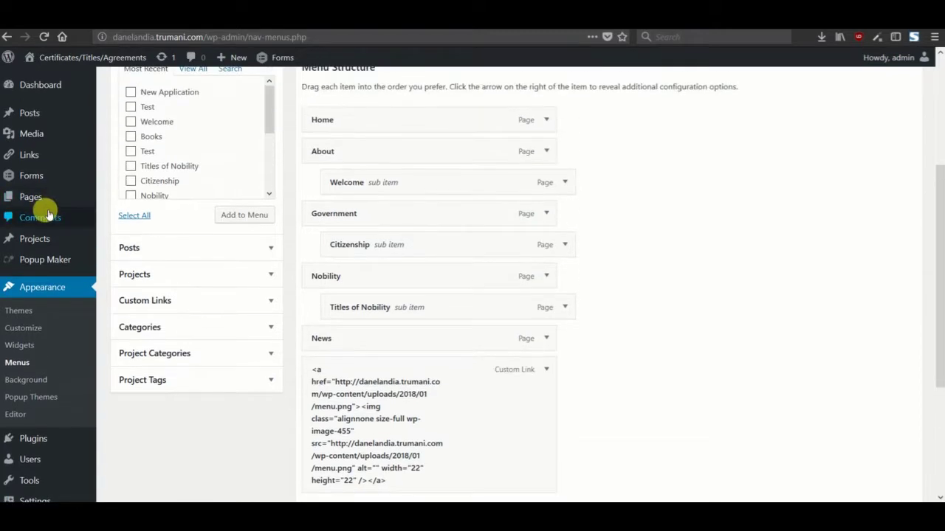
pyautogui.moveTo(47, 264)
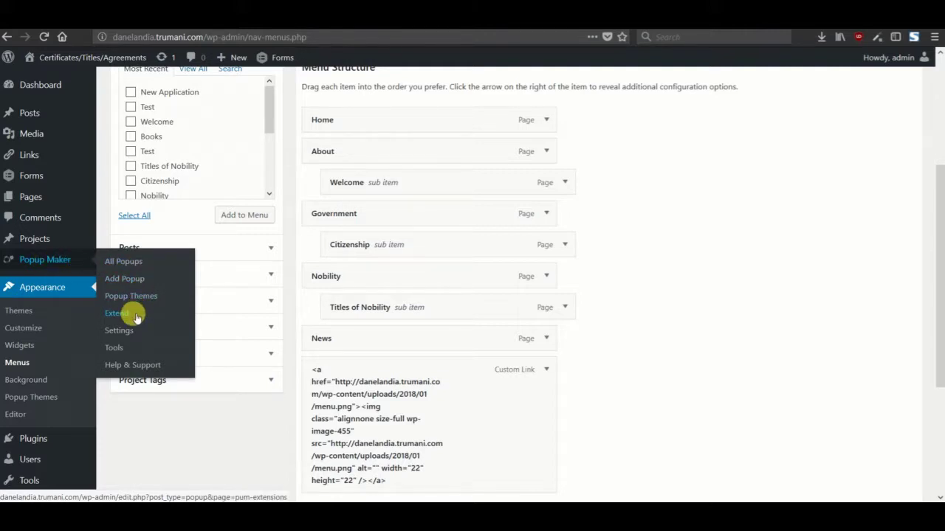
pyautogui.click(140, 265)
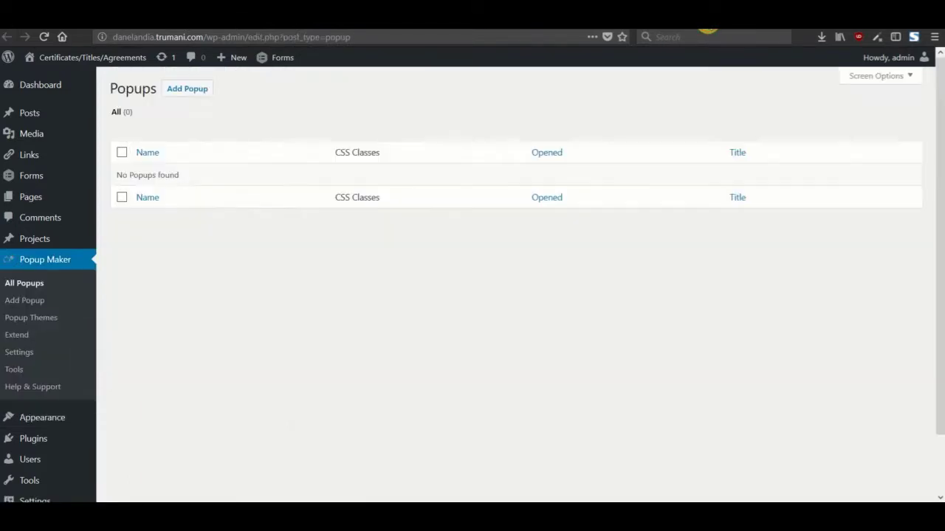
pyautogui.click(204, 90)
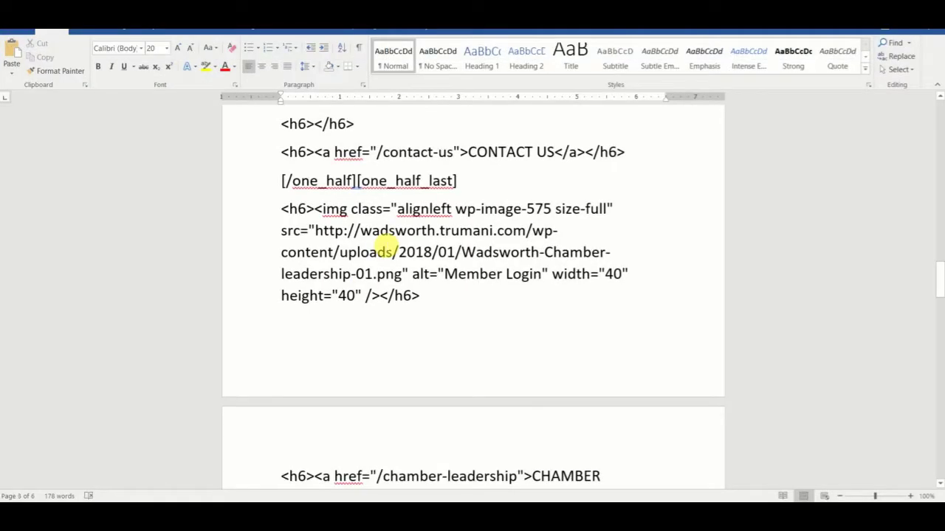
# Name the popup Menu and paste all of the menu code from the Word document into its HTML content
pyautogui.hotkey('ctrl', 'a')
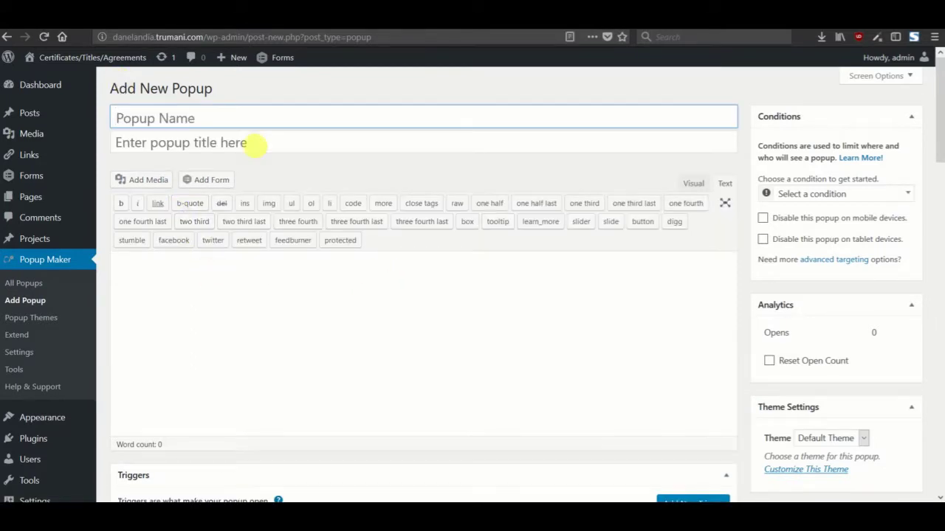
pyautogui.write('Menu')
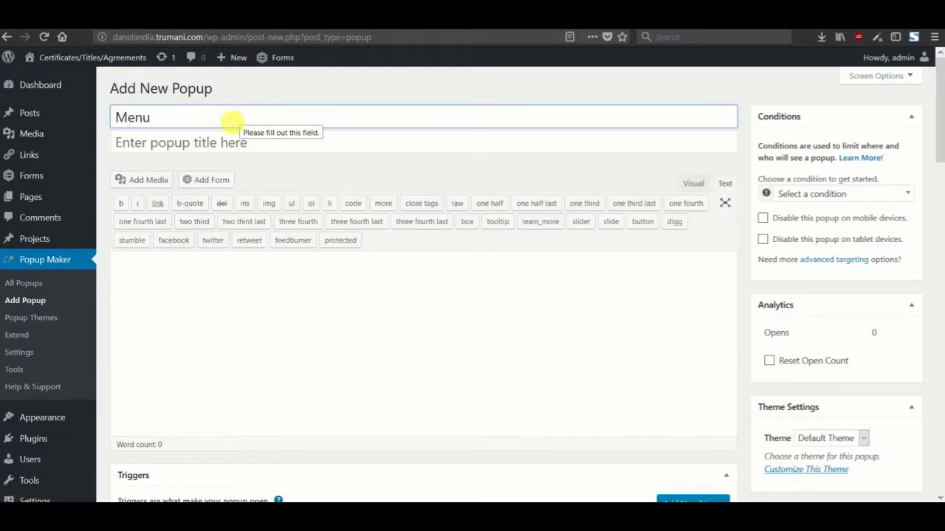
pyautogui.click(302, 338)
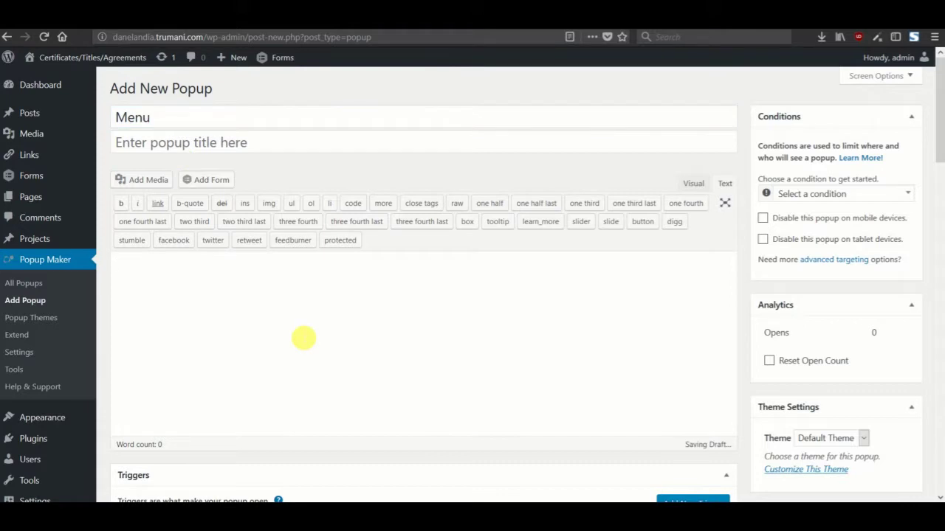
pyautogui.hotkey('ctrl', 'v')
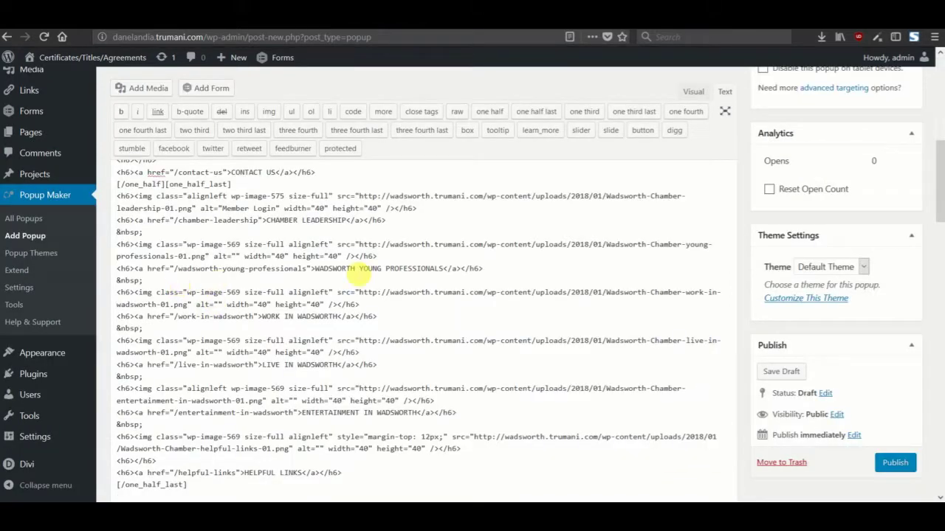
pyautogui.scroll(10, 362, 273)
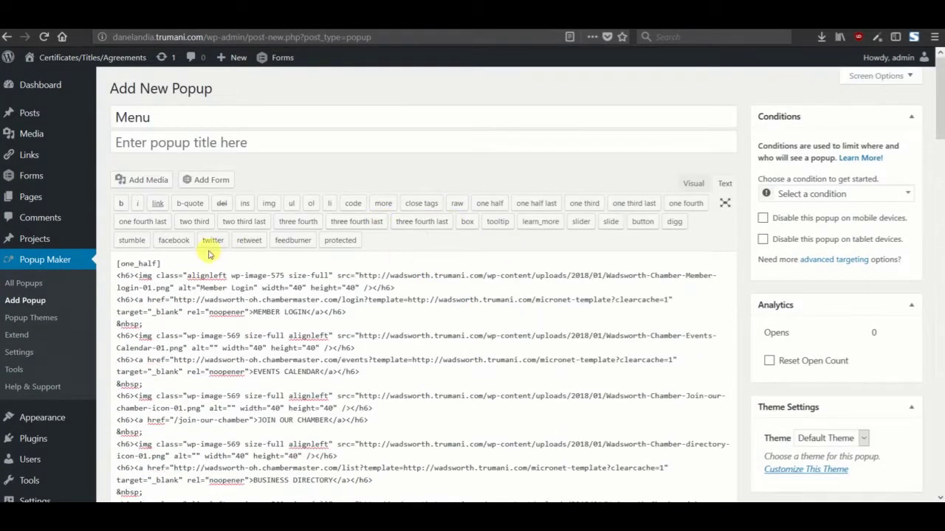
# Assign the Enterprise Blue theme to the Menu popup and publish it
pyautogui.scroll(-1, 730, 214)
pyautogui.click(849, 371)
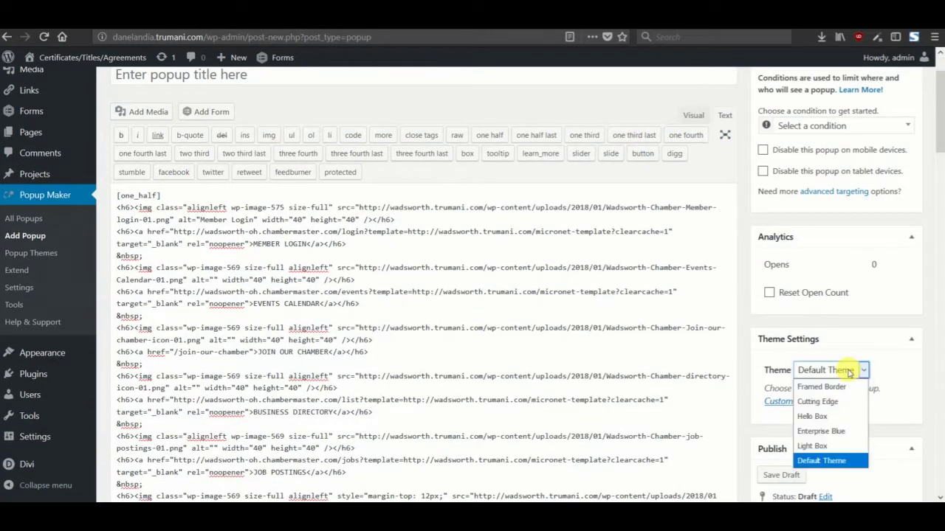
pyautogui.click(827, 431)
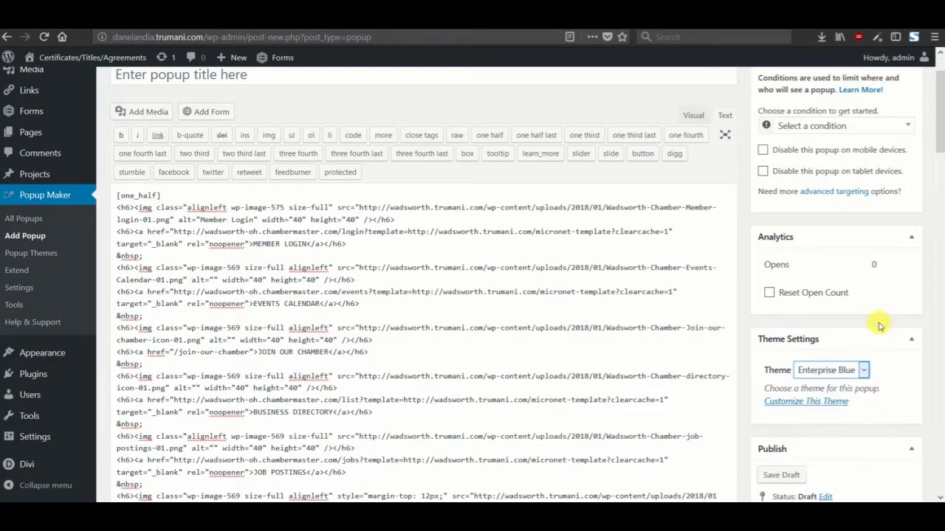
pyautogui.scroll(-3, 886, 332)
pyautogui.click(841, 267)
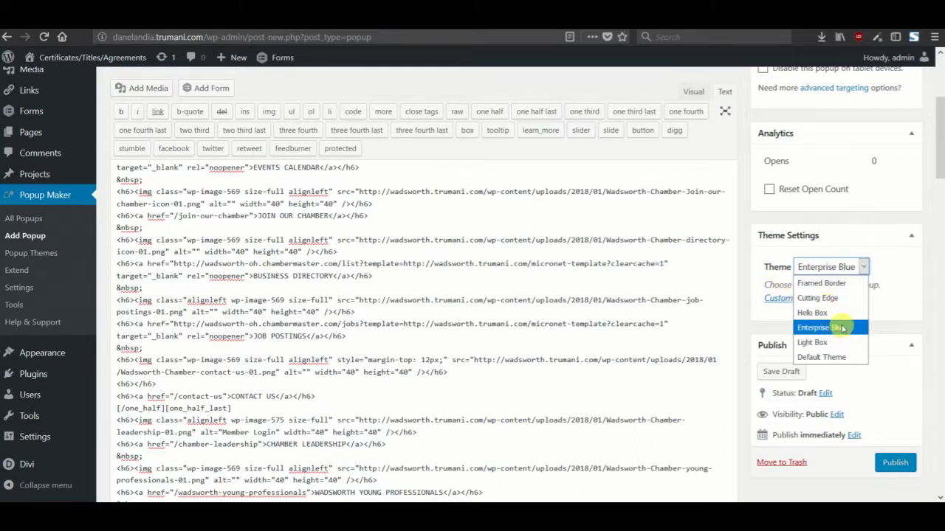
pyautogui.click(902, 464)
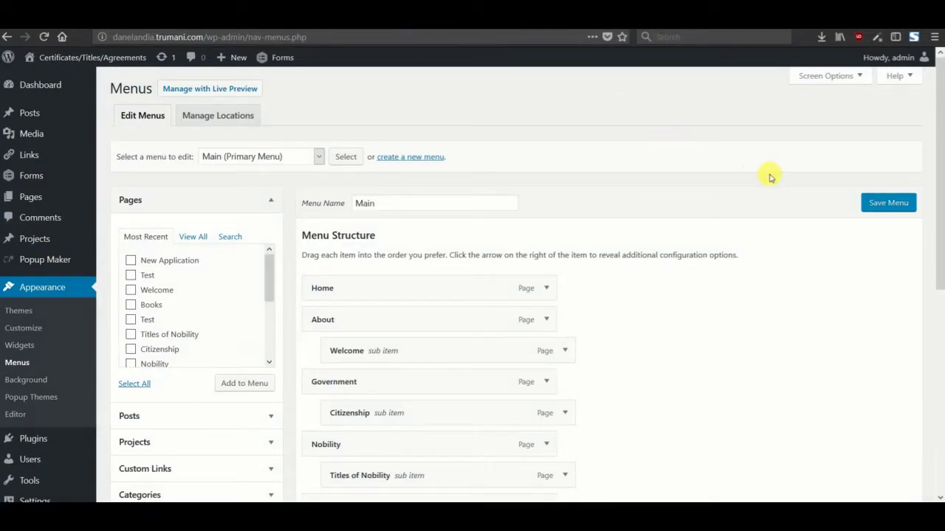
# Set the menu icon custom link in the Main menu to trigger the Menu popup
pyautogui.scroll(-5, 768, 180)
pyautogui.click(548, 172)
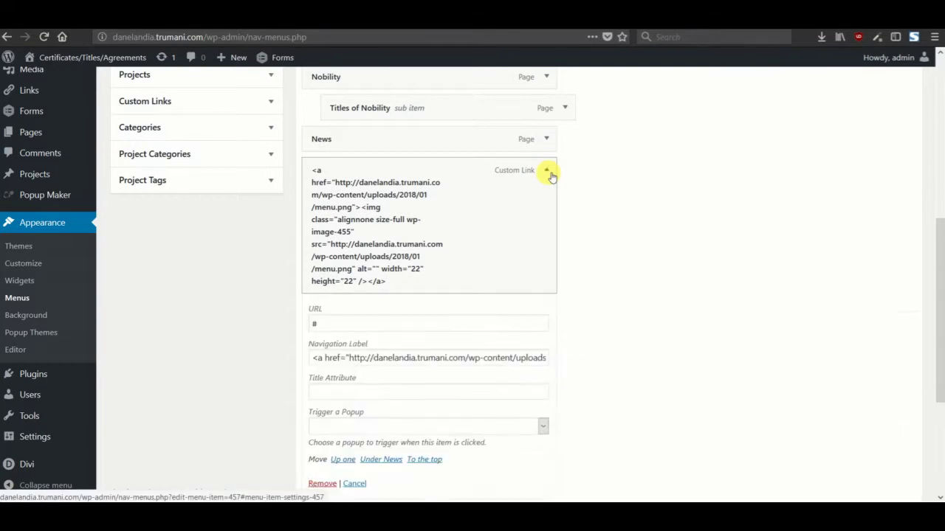
pyautogui.scroll(-3, 665, 185)
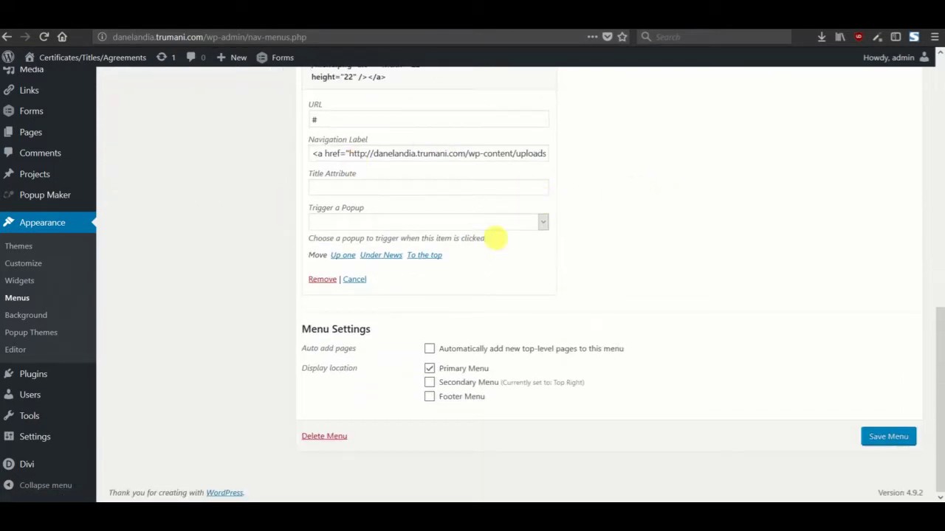
pyautogui.scroll(2, 495, 238)
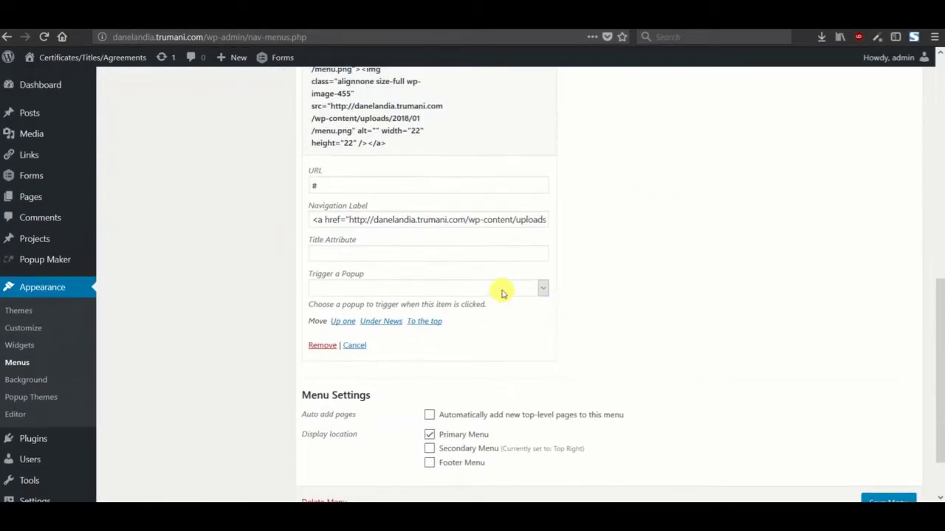
pyautogui.click(375, 295)
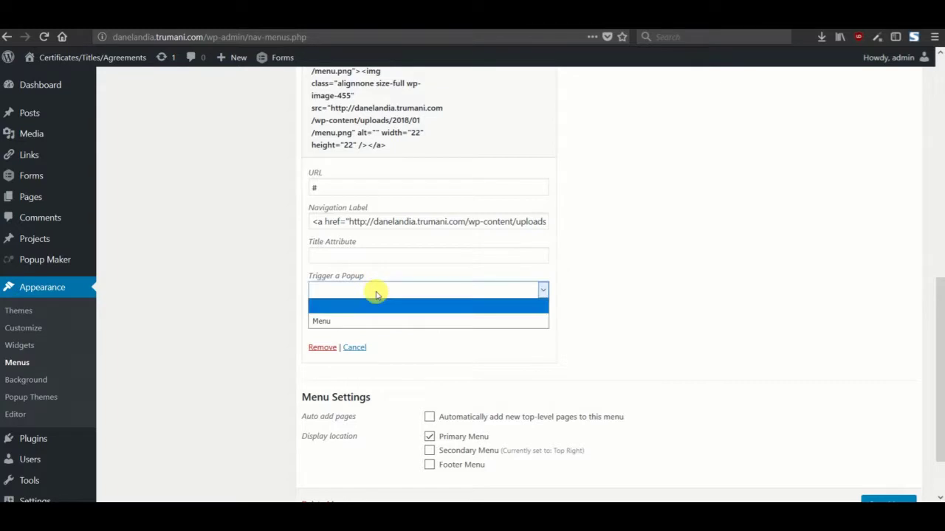
pyautogui.click(322, 323)
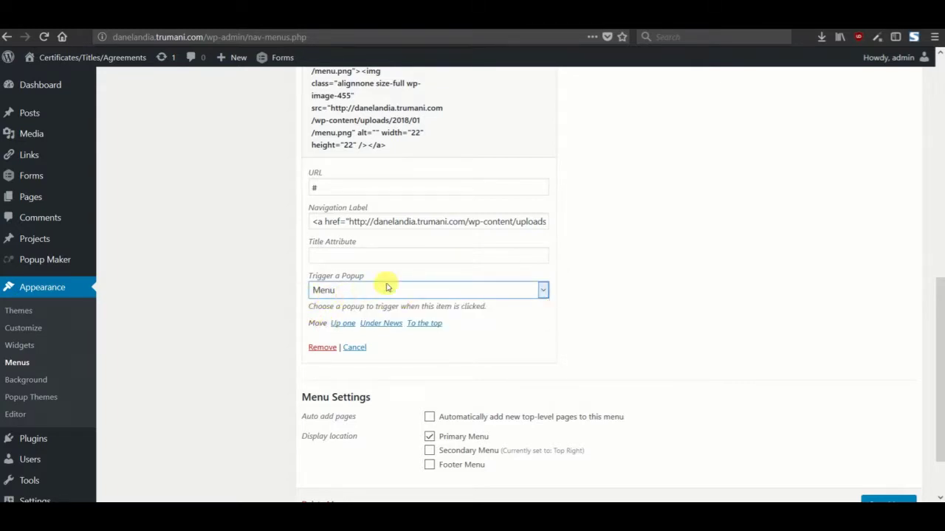
# Enable the CSS Classes advanced menu property in the screen options of the Menus page
pyautogui.scroll(2, 611, 264)
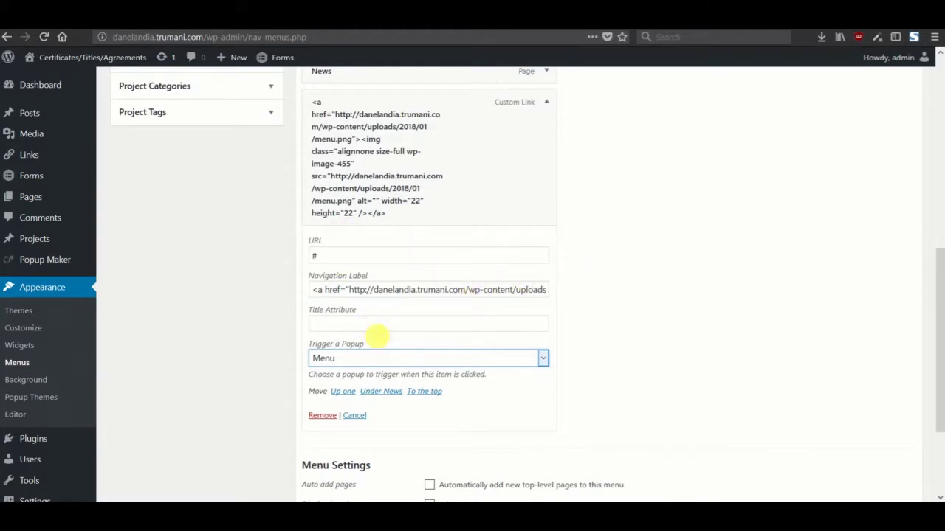
pyautogui.scroll(10, 657, 312)
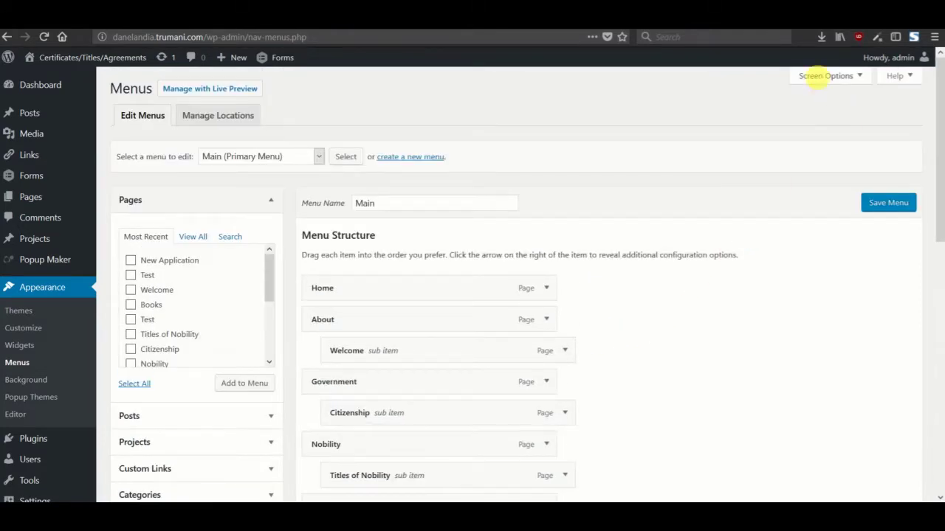
pyautogui.click(825, 77)
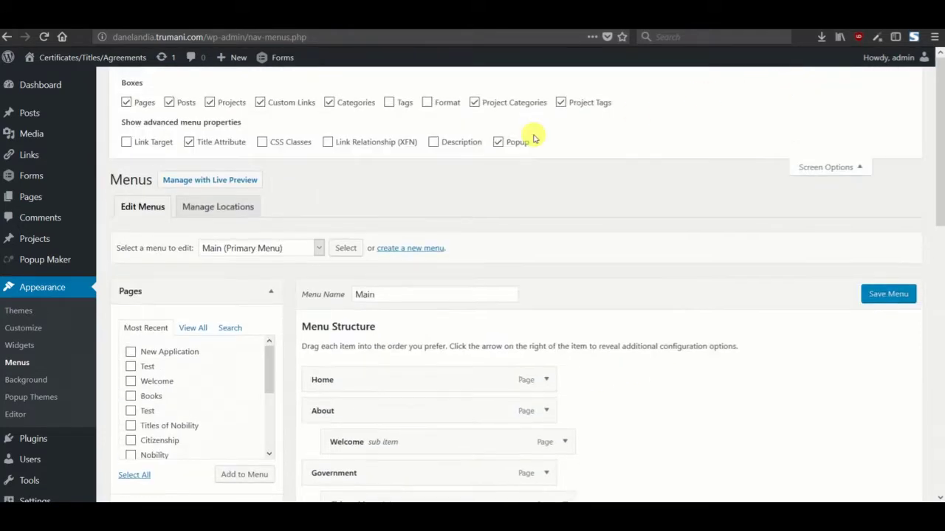
pyautogui.click(262, 142)
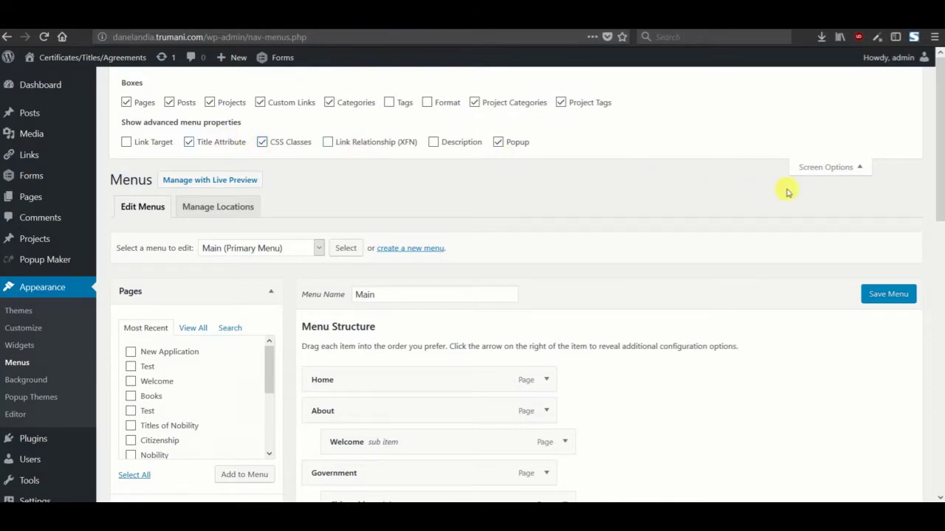
pyautogui.click(825, 166)
# Give the menu icon custom link the CSS class menu-icon, matching the Notepad code, and save the menu
pyautogui.scroll(-7, 769, 200)
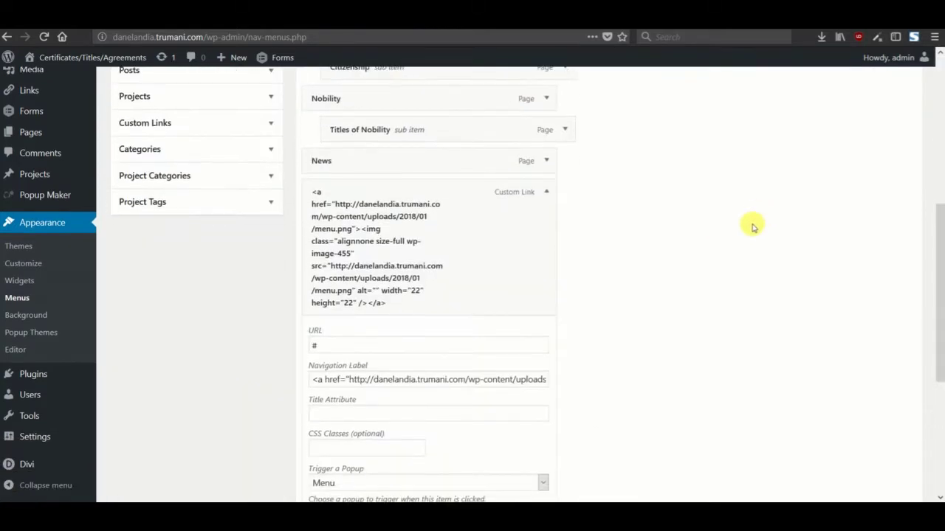
pyautogui.scroll(-3, 740, 228)
pyautogui.click(370, 190)
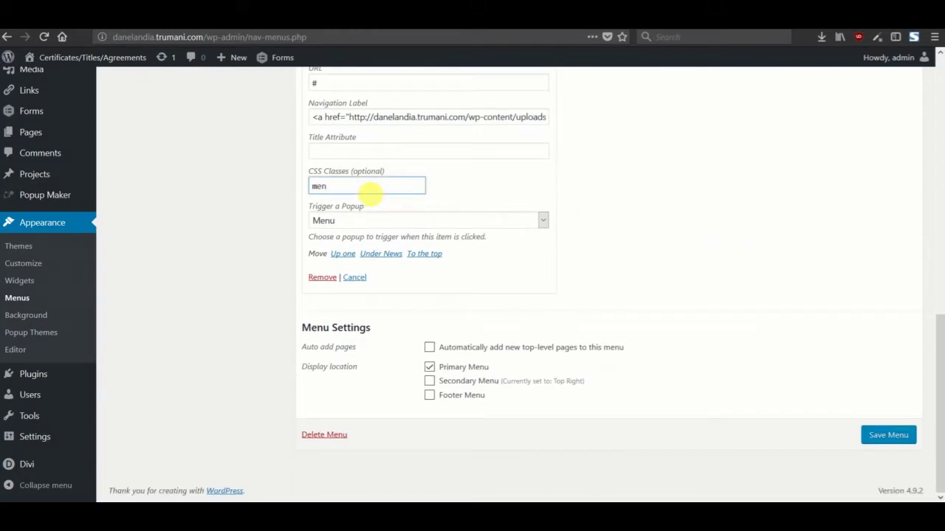
pyautogui.hotkey('alt', 'Tab')
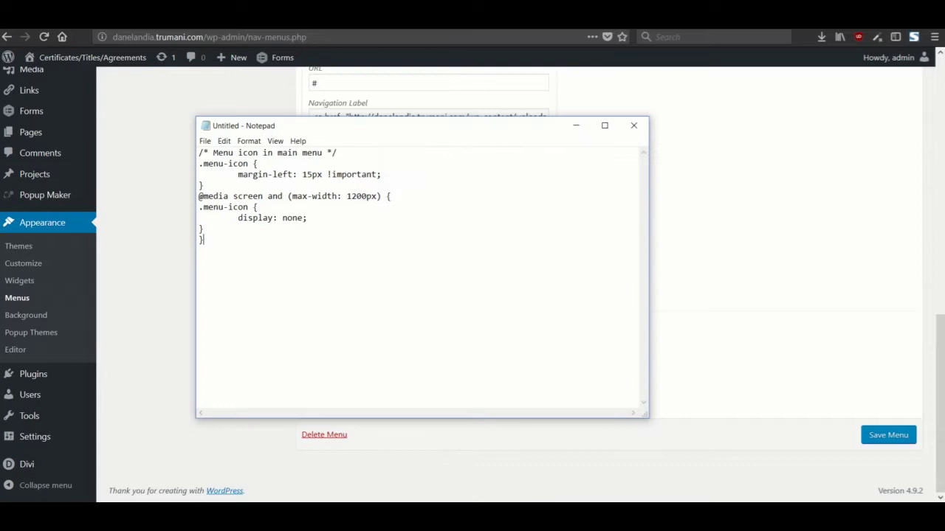
pyautogui.hotkey('alt', 'Tab')
pyautogui.write('-')
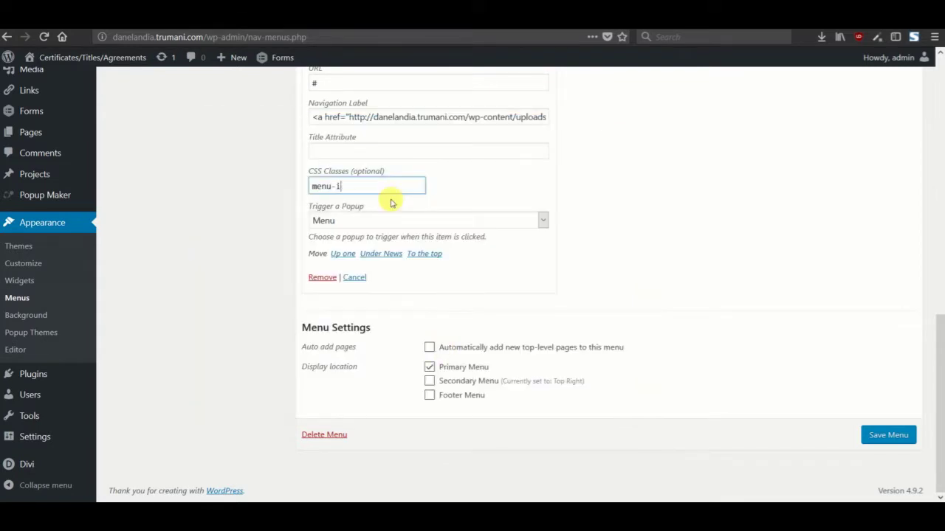
pyautogui.click(884, 435)
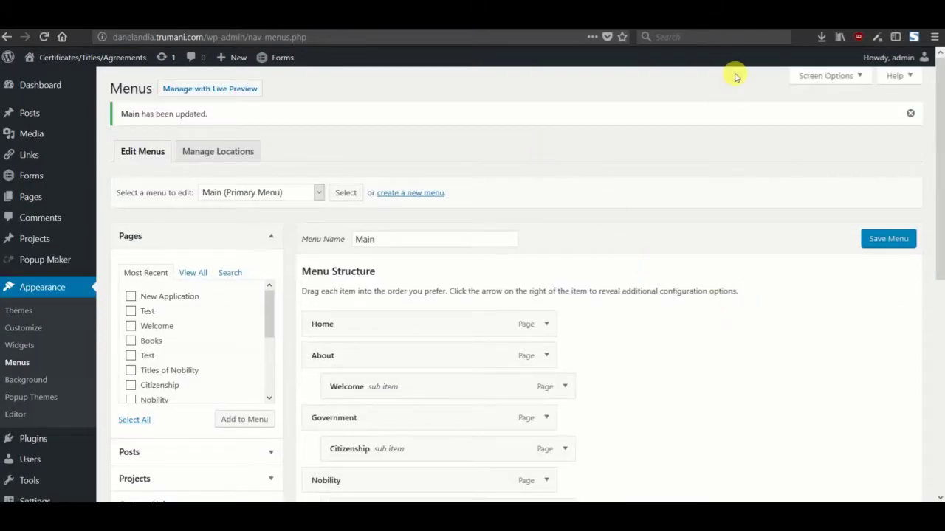
# Test the menu icon's popup on the site's home page and compare it with the Wadsworth Chamber of Commerce site's menu
pyautogui.click(426, 31)
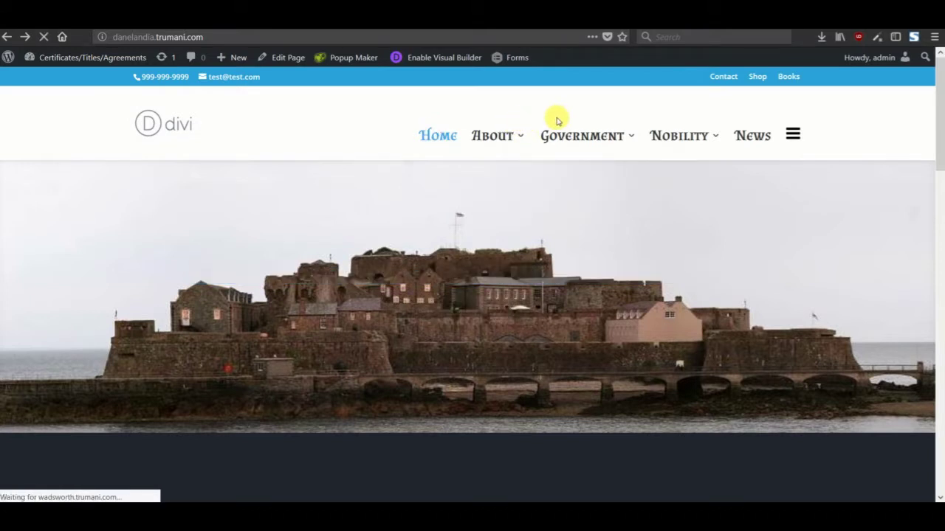
pyautogui.click(797, 138)
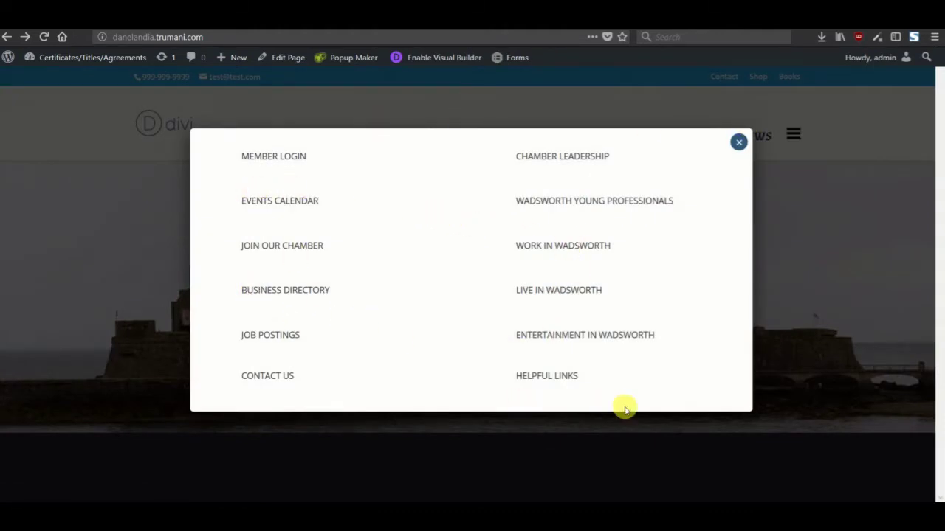
pyautogui.moveTo(625, 410); pyautogui.dragTo(205, 150)
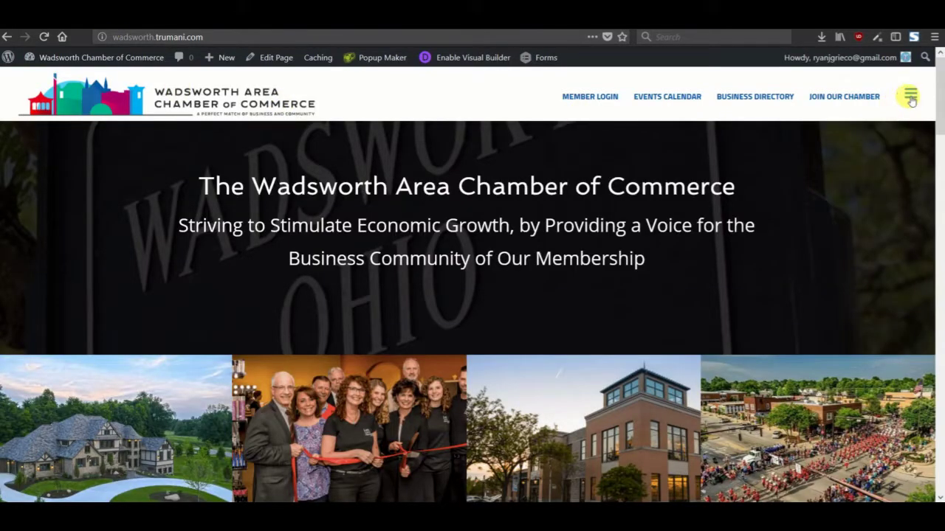
pyautogui.click(910, 97)
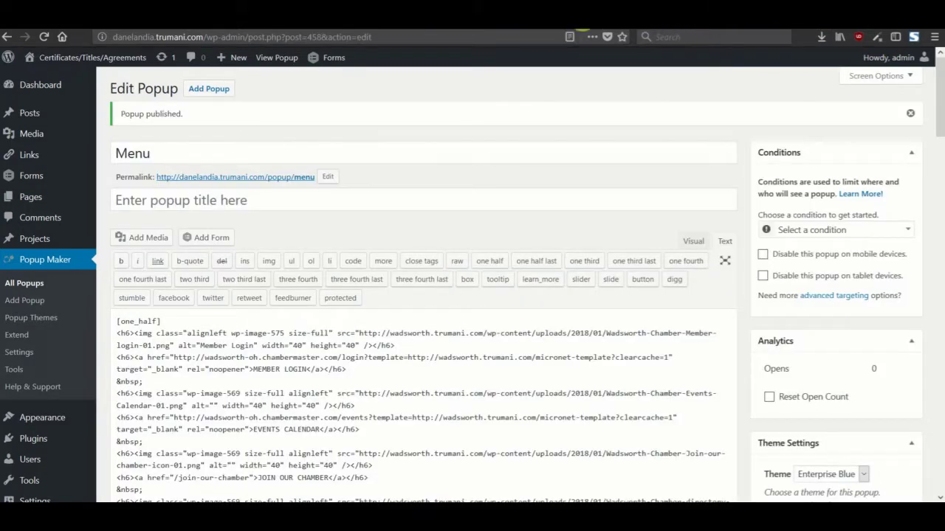
# Change the container background color of the Enterprise Blue popup theme to light grey and update the theme
pyautogui.click(47, 323)
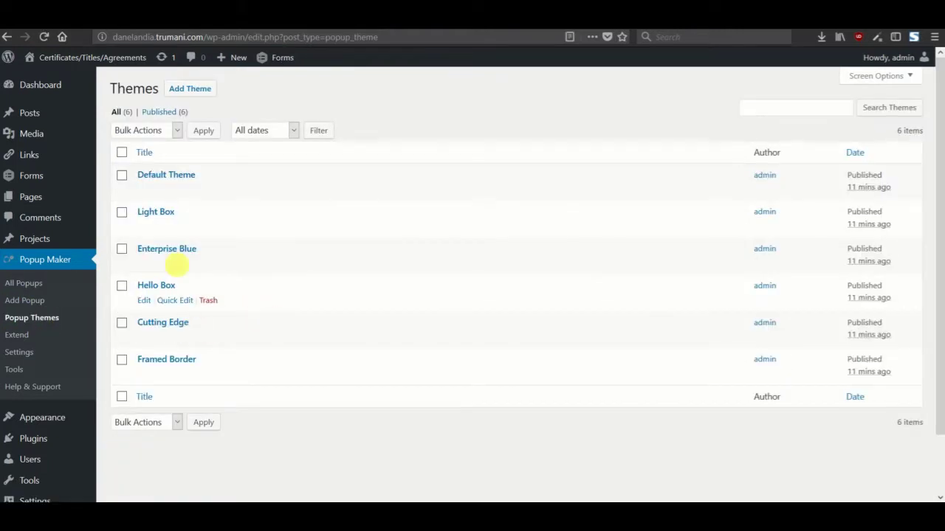
pyautogui.click(144, 266)
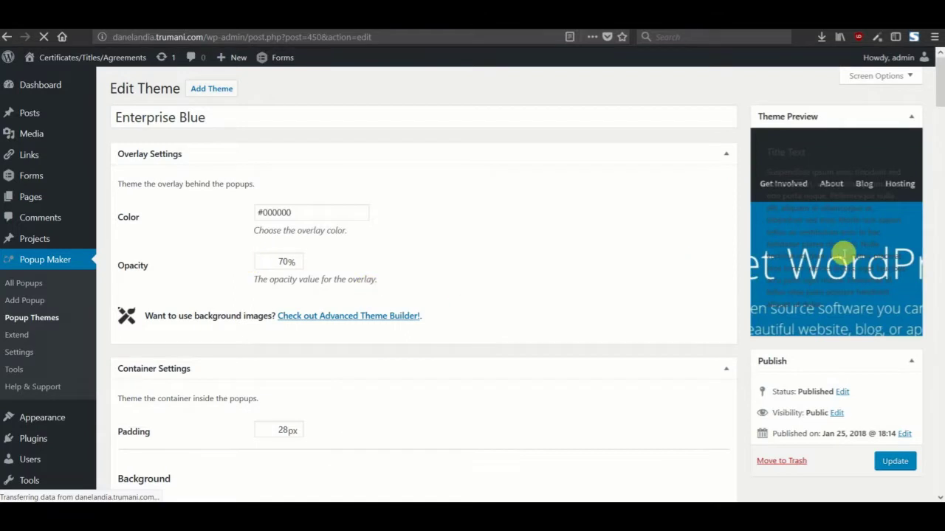
pyautogui.scroll(-2, 666, 253)
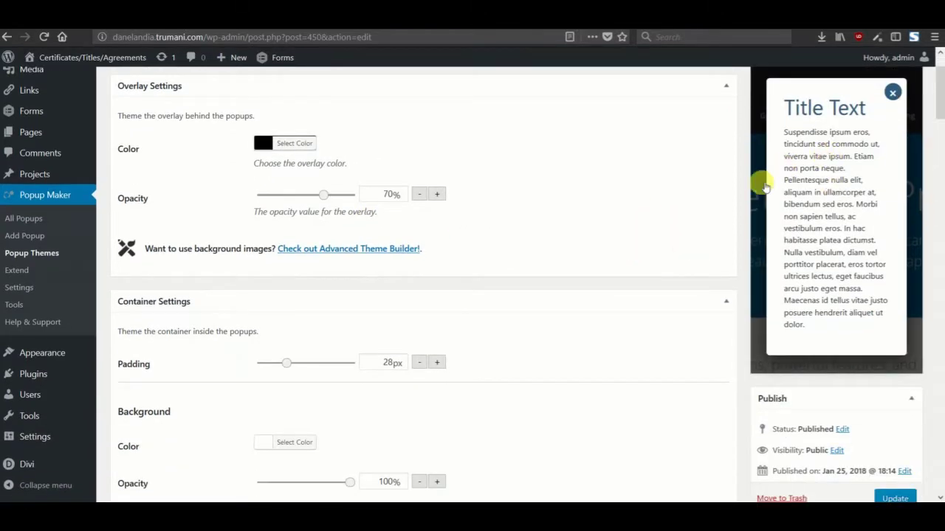
pyautogui.scroll(-5, 310, 194)
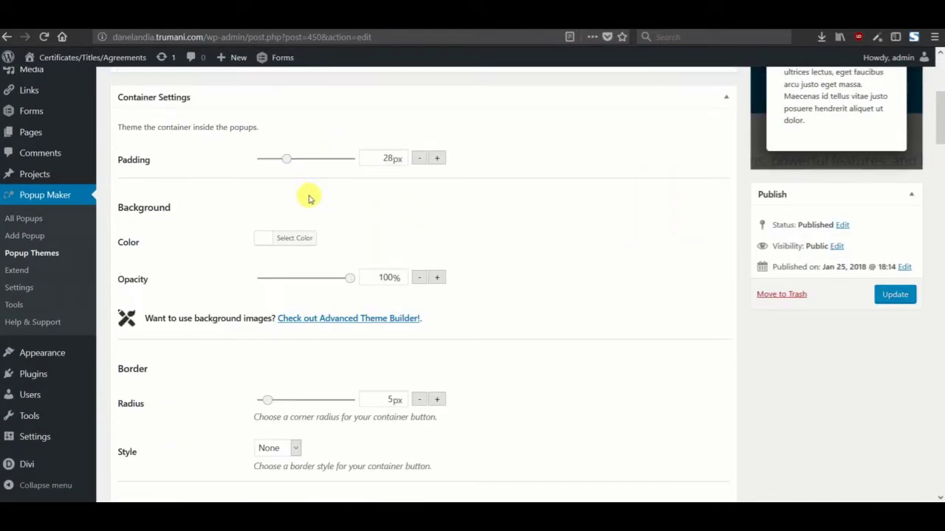
pyautogui.click(299, 238)
pyautogui.moveTo(287, 261)
pyautogui.mouseDown()
pyautogui.moveTo(259, 272)
pyautogui.moveTo(261, 283)
pyautogui.mouseUp()
pyautogui.click(274, 246)
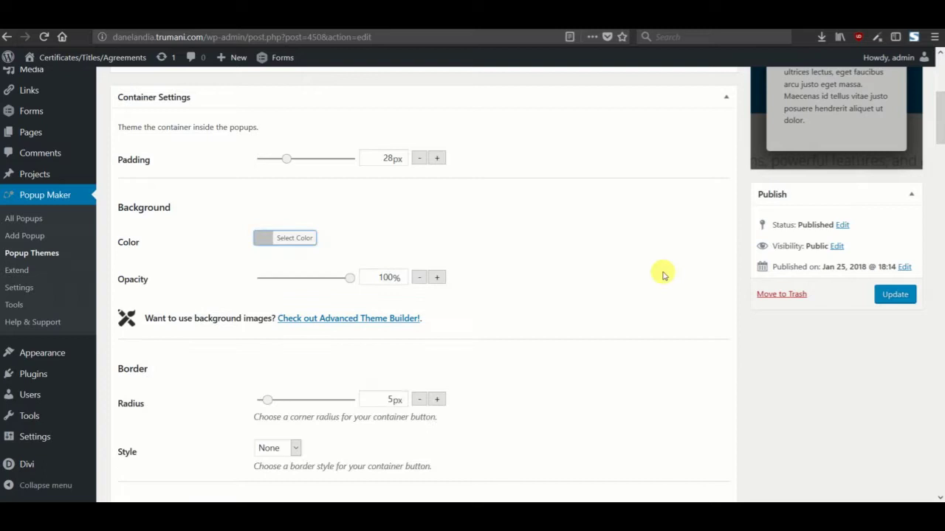
pyautogui.click(901, 294)
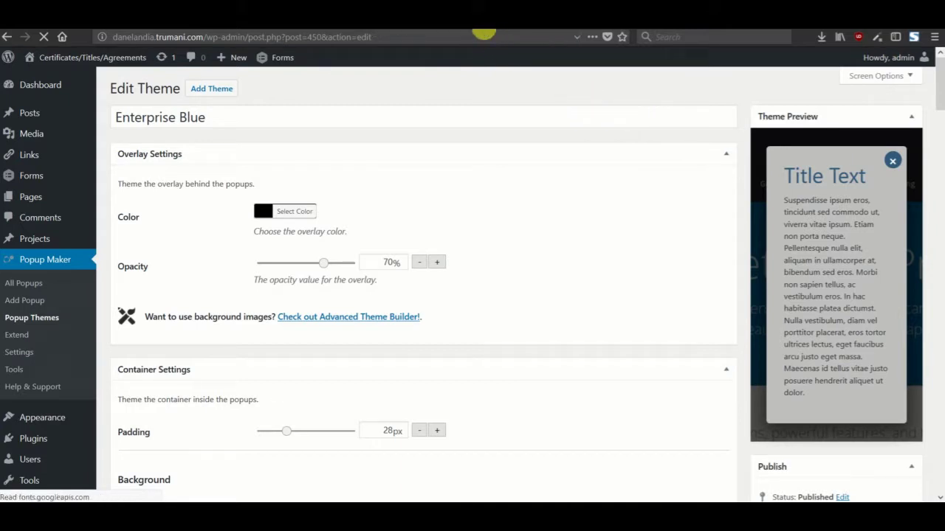
# Reload the site's home page, open the menu popup to check its new background, and close it
pyautogui.click(483, 28)
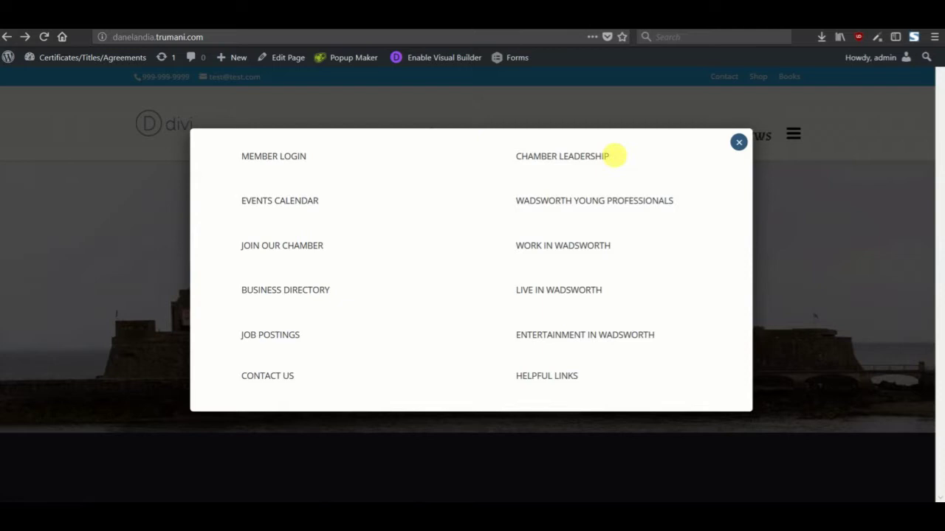
pyautogui.click(612, 154)
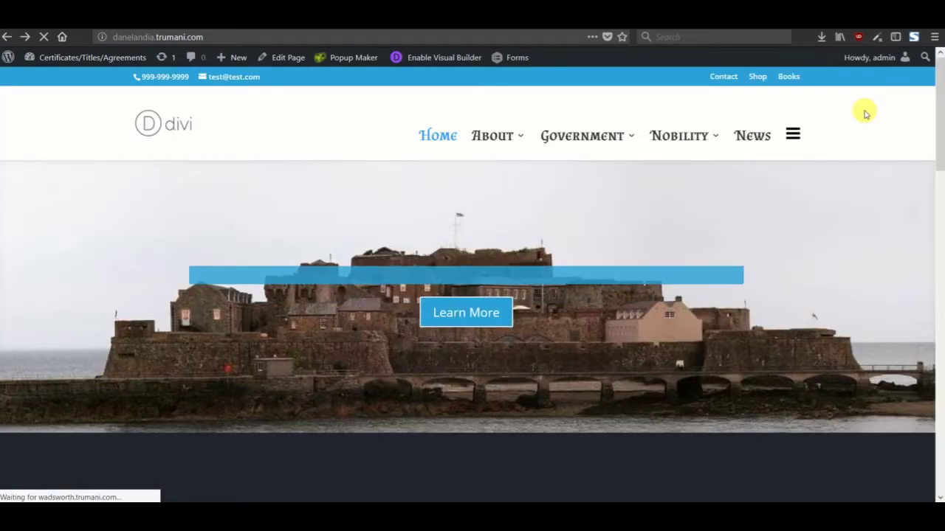
pyautogui.click(792, 134)
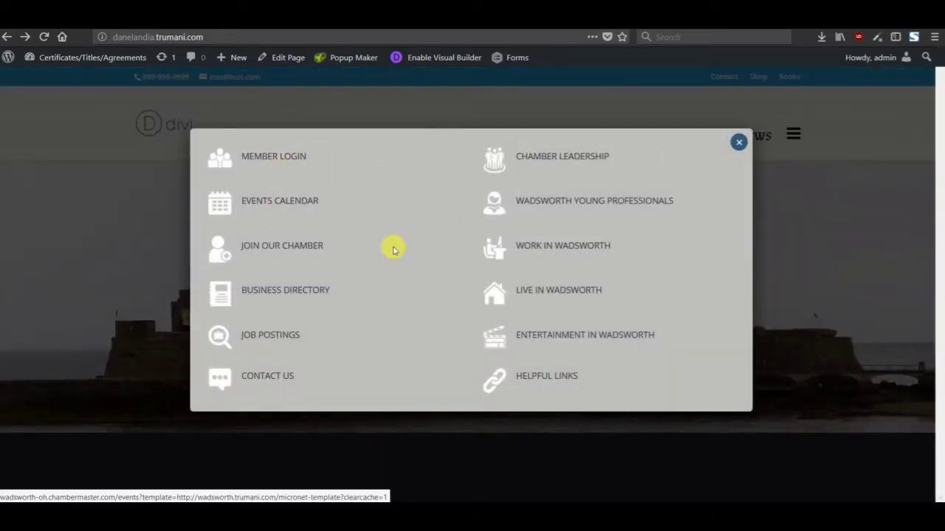
pyautogui.click(739, 143)
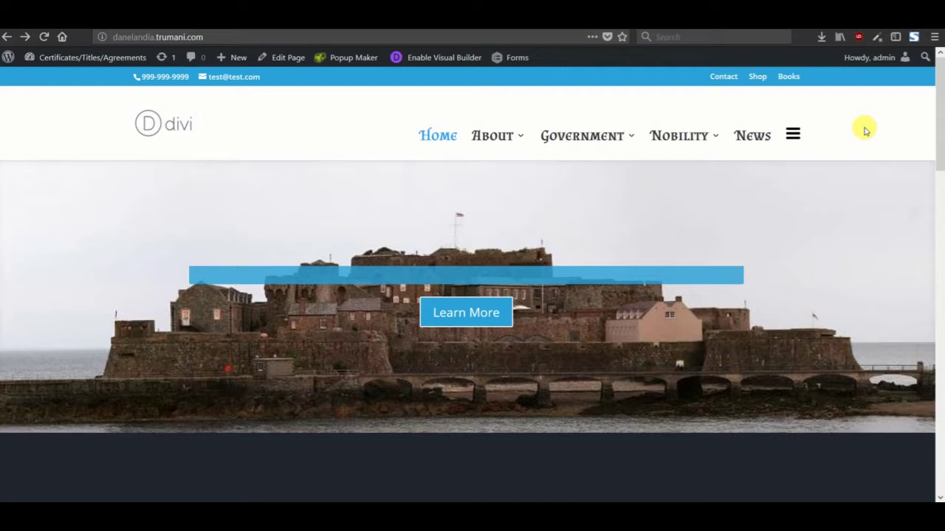
# View the example menu popup on the Wadsworth Chamber of Commerce site, close it and return to the Divi site's home page
pyautogui.moveTo(64, 57)
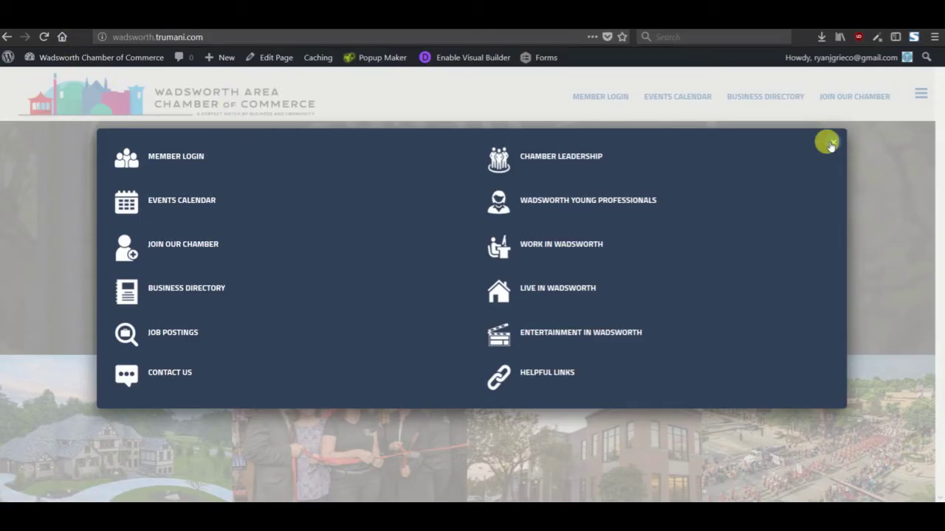
pyautogui.click(829, 141)
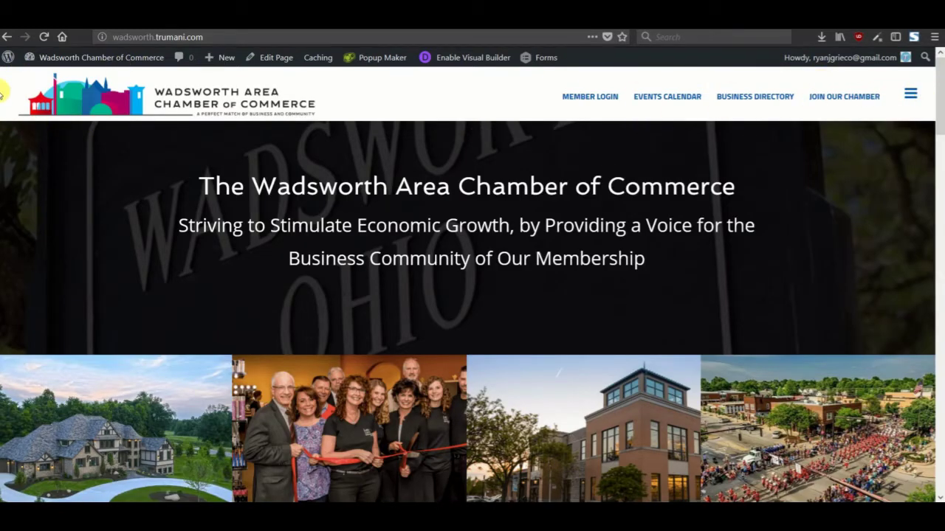
pyautogui.click(466, 28)
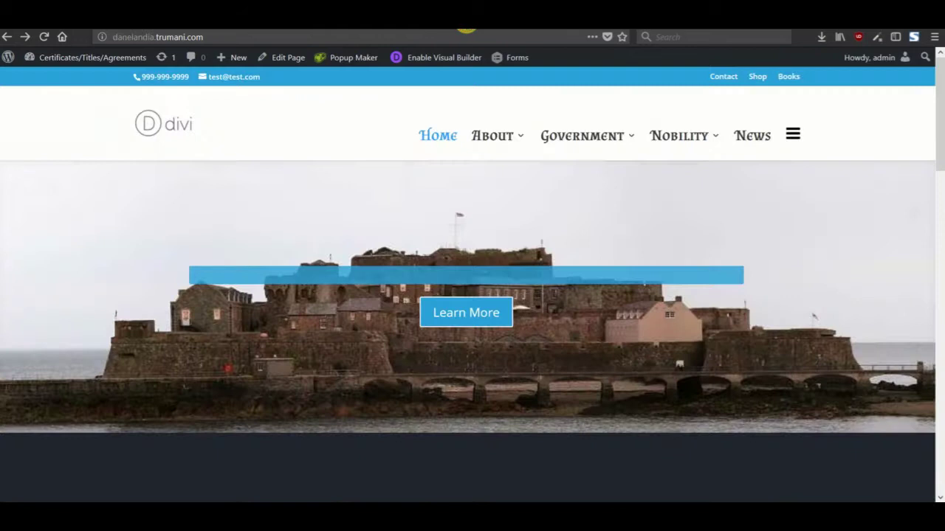
# Make the primary menu bar full width in the Theme Customizer's header and navigation settings, publish the change and close the customizer
pyautogui.moveTo(73, 60)
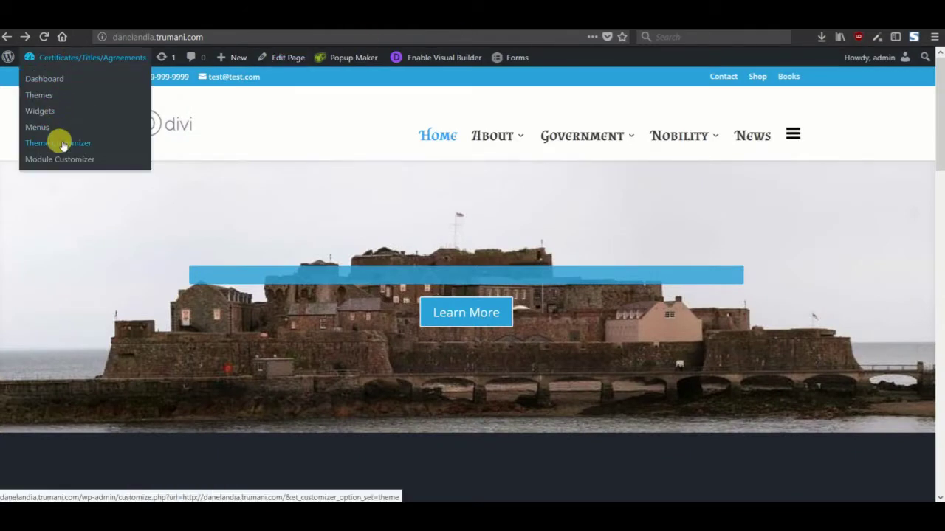
pyautogui.click(144, 161)
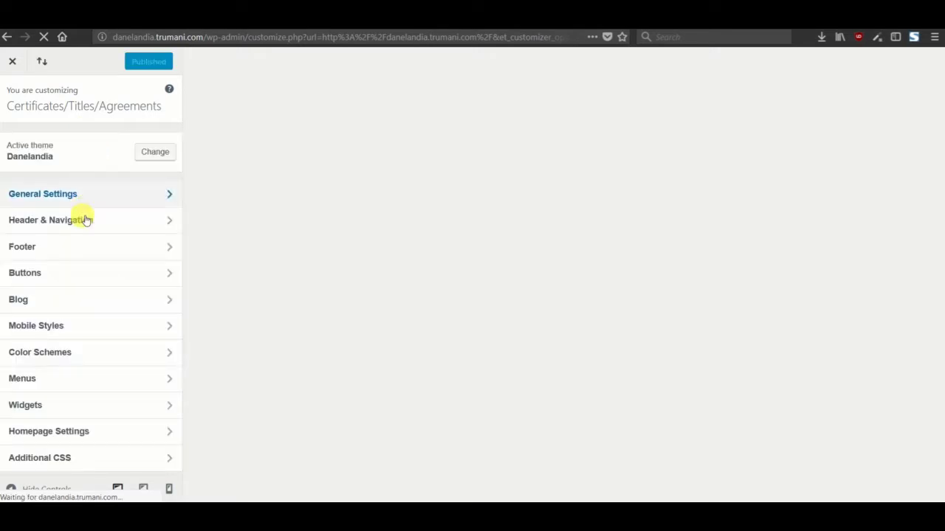
pyautogui.click(85, 221)
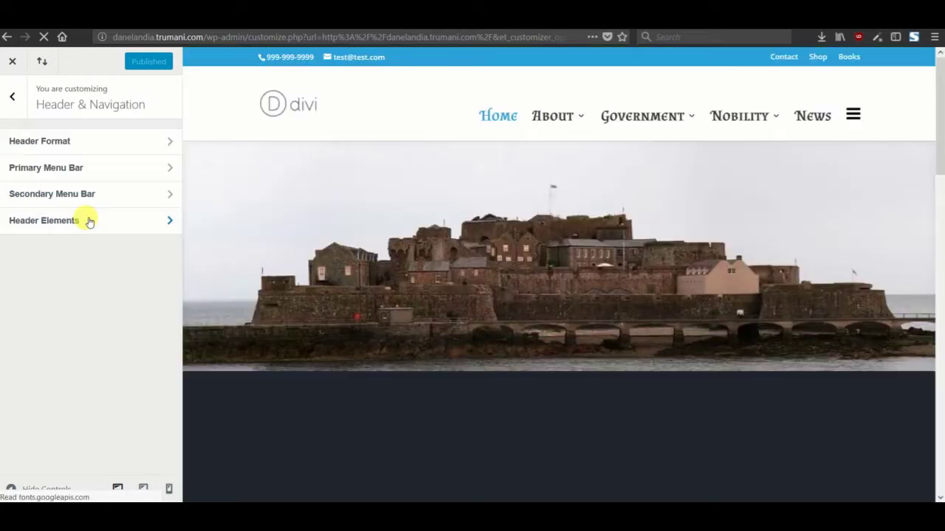
pyautogui.click(90, 170)
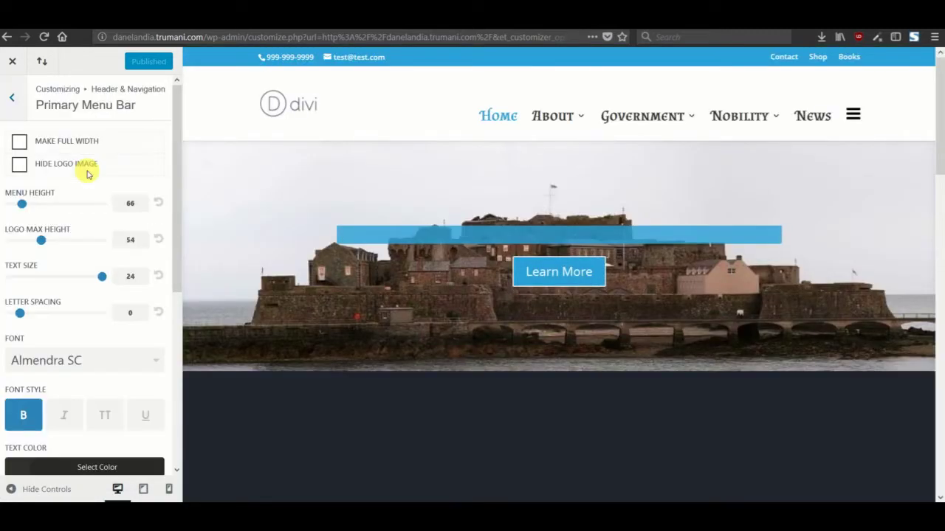
pyautogui.click(19, 144)
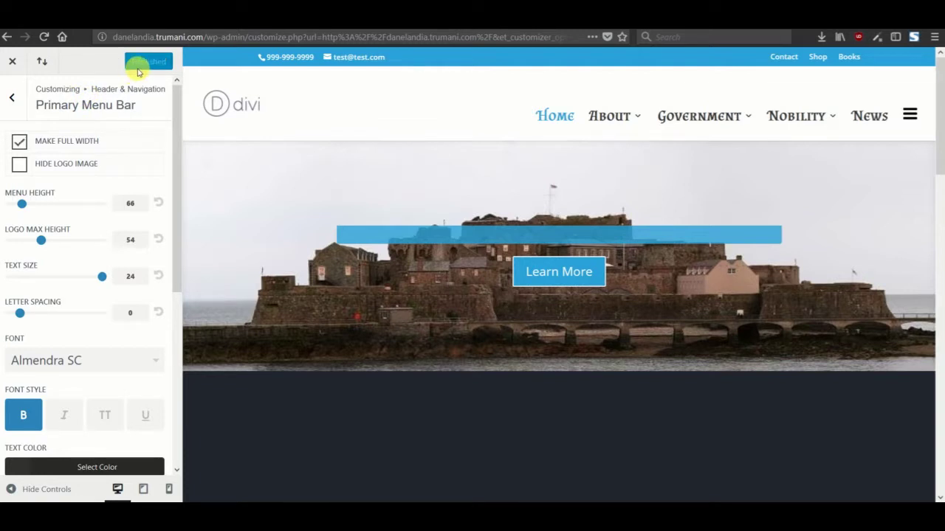
pyautogui.click(13, 63)
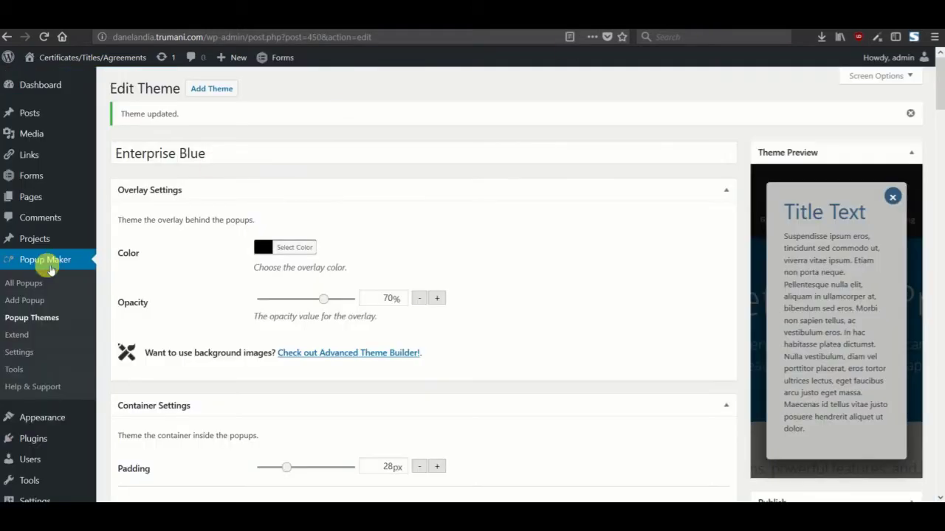
# Open the Divi Theme Options and enlarge the Custom CSS box at the end of the general settings
pyautogui.scroll(-1, 45, 481)
pyautogui.moveTo(42, 460)
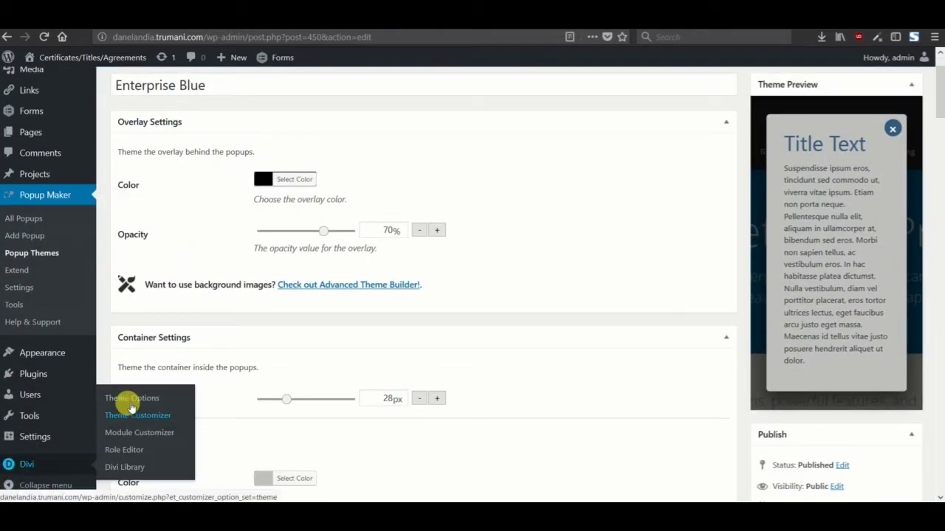
pyautogui.click(126, 399)
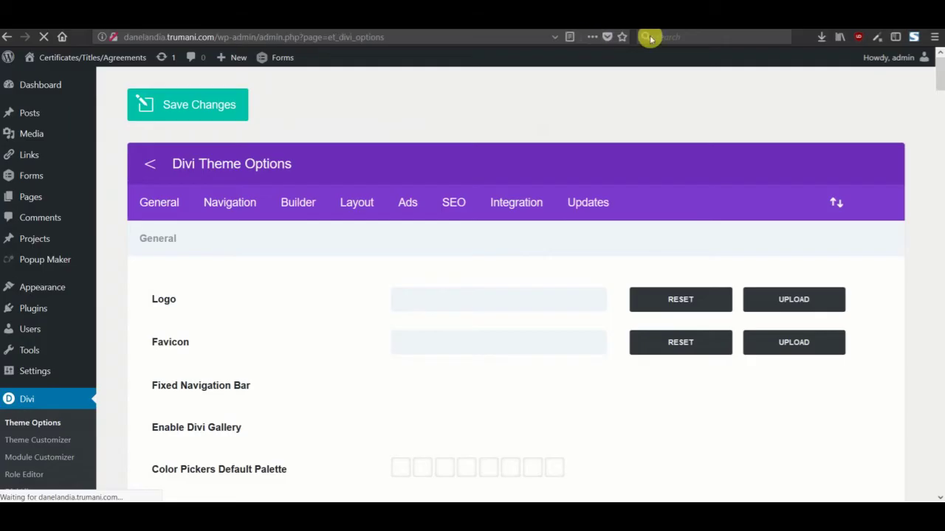
pyautogui.scroll(-15, 521, 257)
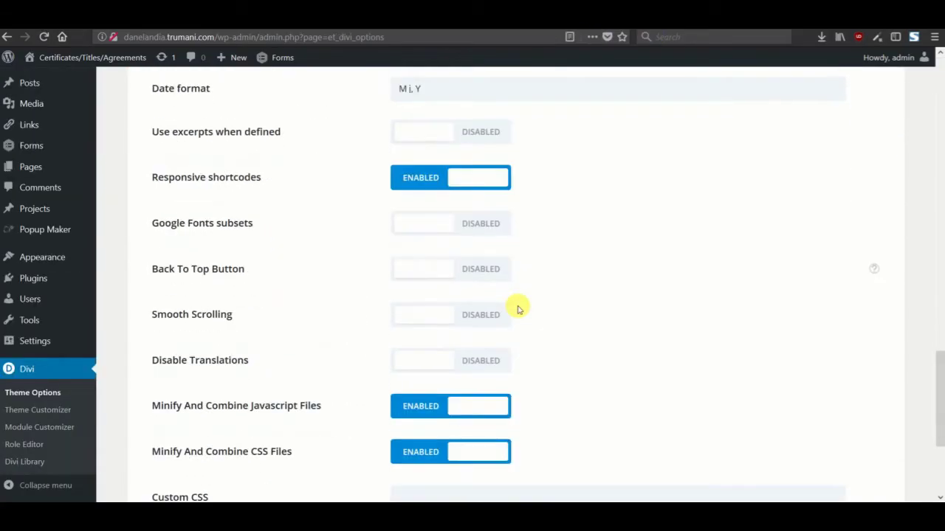
pyautogui.scroll(-3, 517, 309)
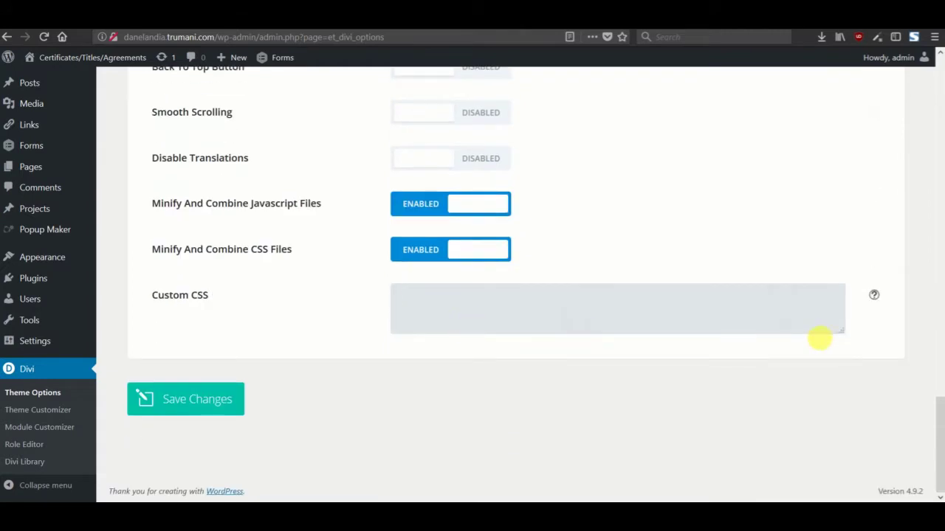
pyautogui.moveTo(843, 333); pyautogui.dragTo(860, 406)
pyautogui.scroll(-2, 546, 367)
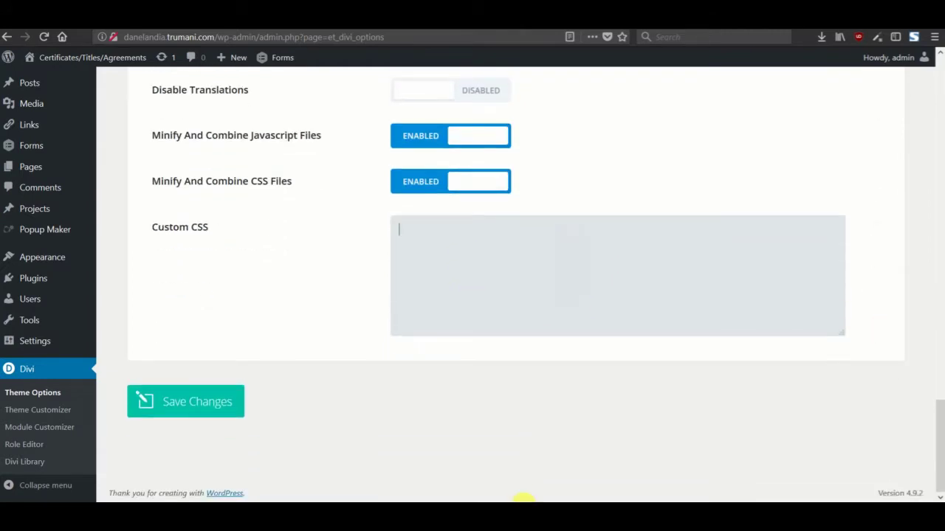
# Copy all the menu-icon CSS from Notepad, with its 15px left margin and 1200px media query, into the Custom CSS box
pyautogui.hotkey('alt', 'Tab')
pyautogui.moveTo(268, 254); pyautogui.dragTo(190, 199)
pyautogui.hotkey('ctrl', 'a')
pyautogui.hotkey('ctrl', 'c')
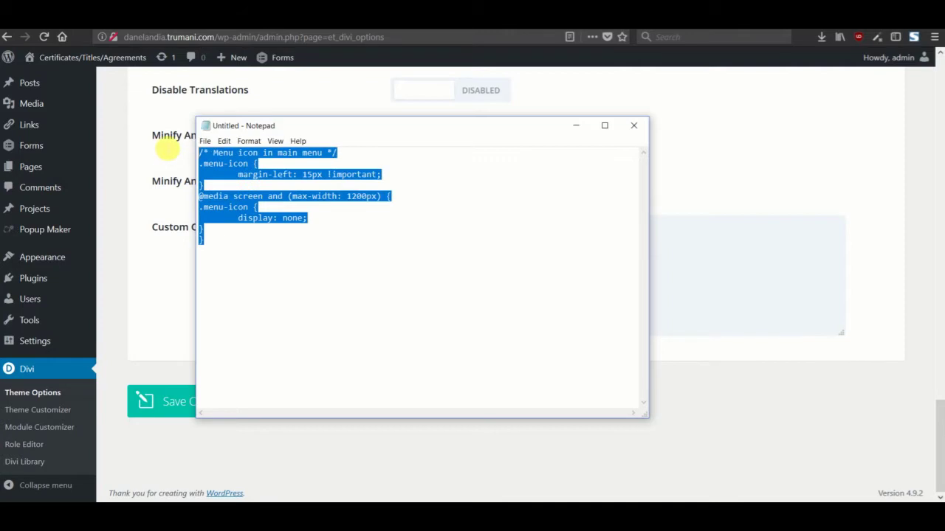
pyautogui.click(673, 327)
pyautogui.hotkey('ctrl', 'v')
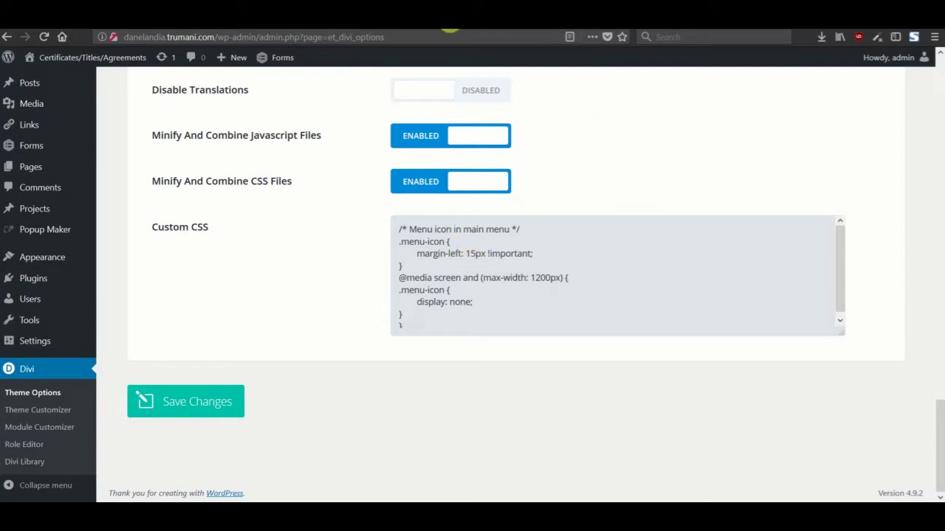
# View the site's home page in a narrow browser window, check the mobile menu for the menu icon, and maximize the window
pyautogui.click(450, 30)
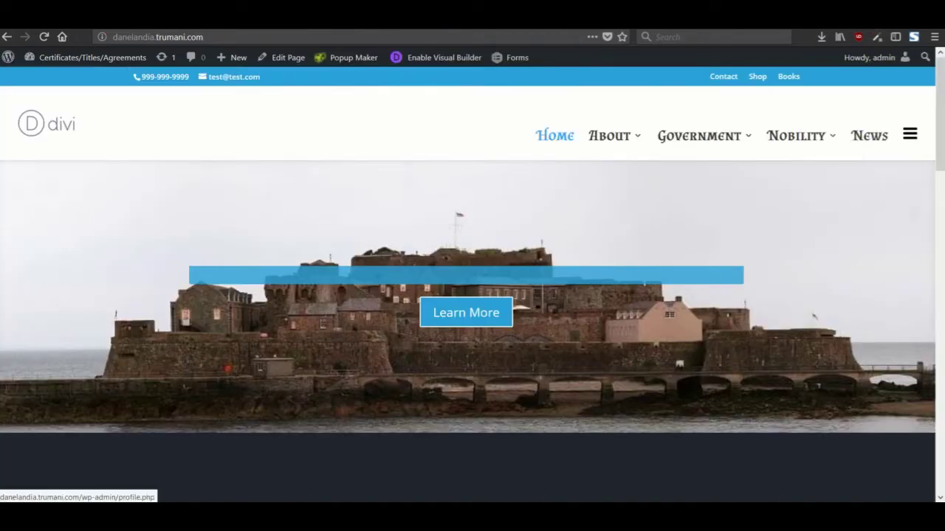
pyautogui.moveTo(625, 30); pyautogui.dragTo(625, 40)
pyautogui.click(669, 167)
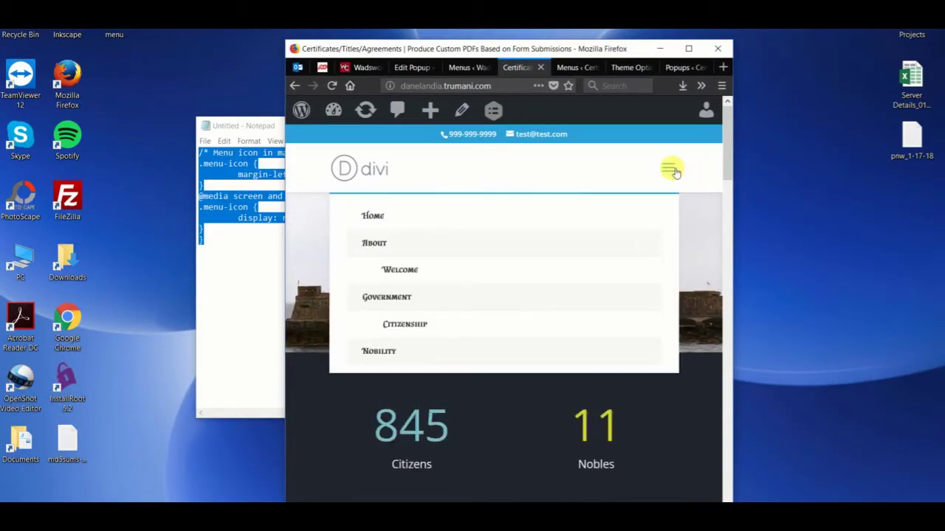
pyautogui.scroll(2, 642, 184)
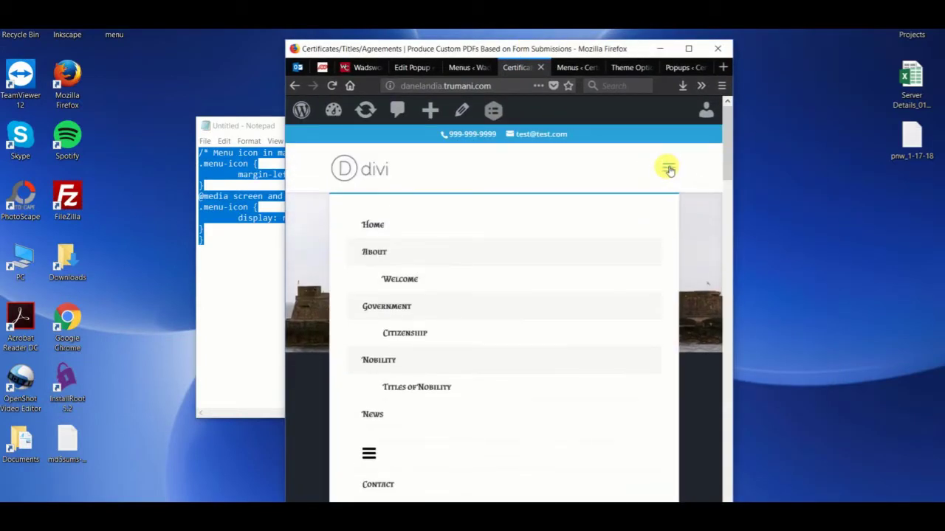
pyautogui.scroll(-2, 516, 251)
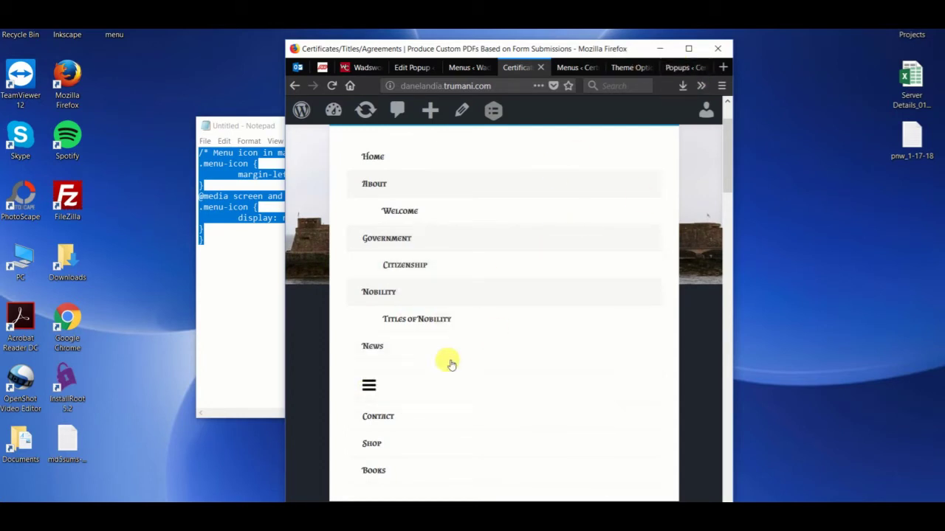
pyautogui.click(688, 48)
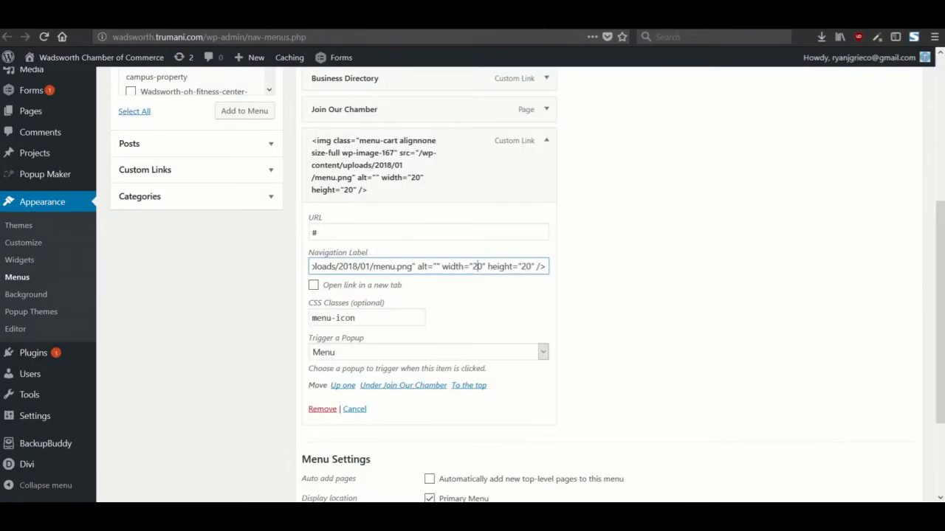
# Review the menu-icon CSS class on the Wadsworth site's menu item, and save the custom CSS in the Divi Theme Options
pyautogui.scroll(-1, 734, 294)
pyautogui.scroll(-1, 734, 293)
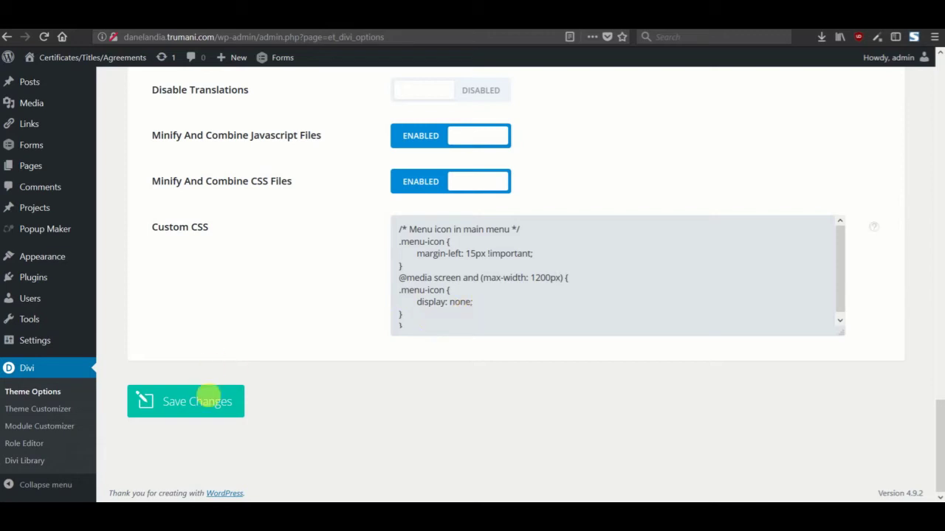
pyautogui.click(211, 399)
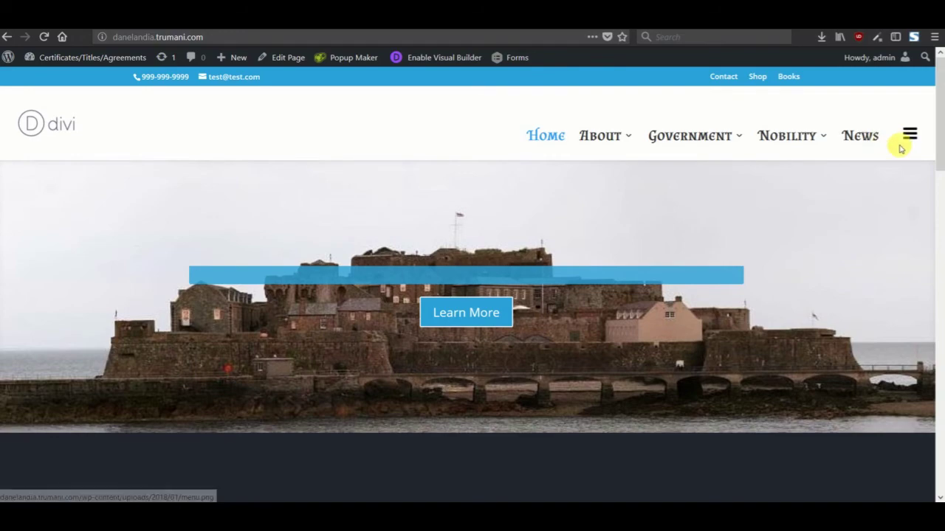
# Recheck the home page's mobile menu in a narrow window with the saved CSS, and return to the full-size desktop view
pyautogui.press('F11')
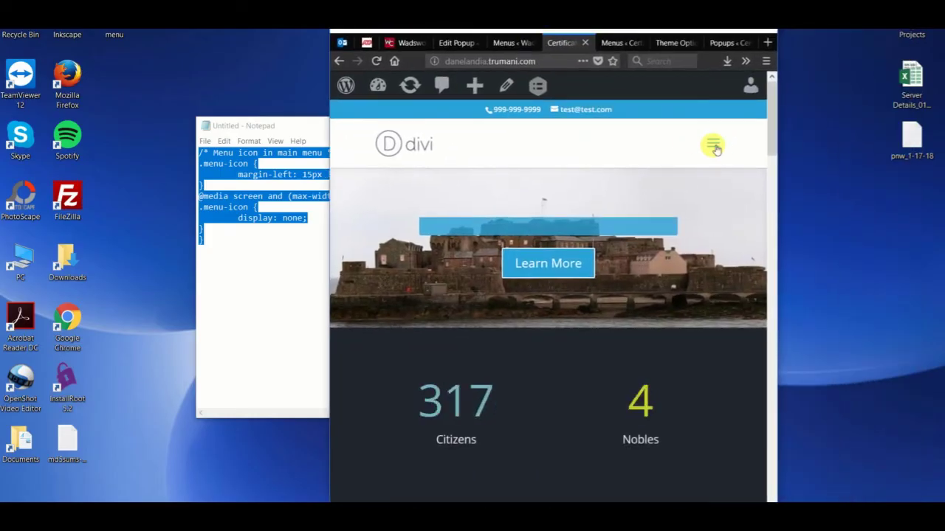
pyautogui.click(713, 144)
pyautogui.scroll(-4, 601, 262)
pyautogui.scroll(4, 454, 258)
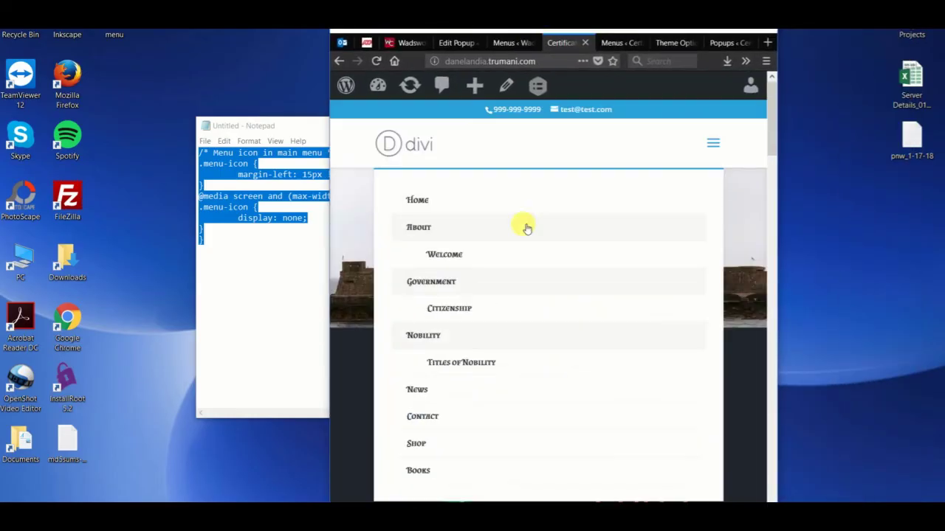
pyautogui.scroll(-2, 470, 355)
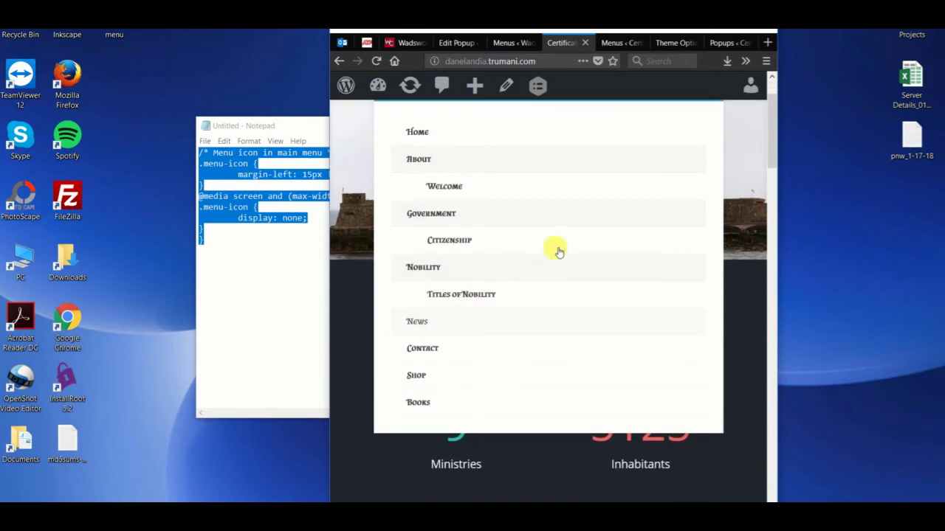
pyautogui.press('F11')
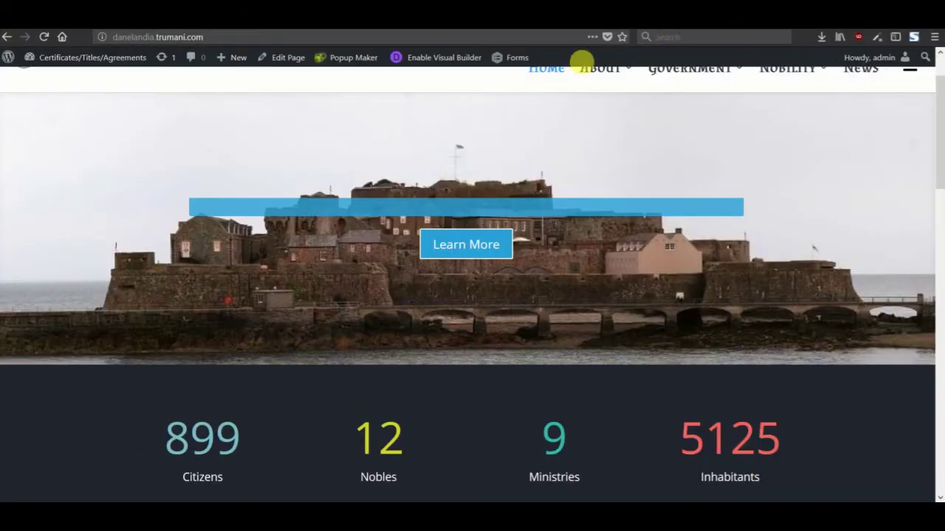
pyautogui.scroll(2, 613, 197)
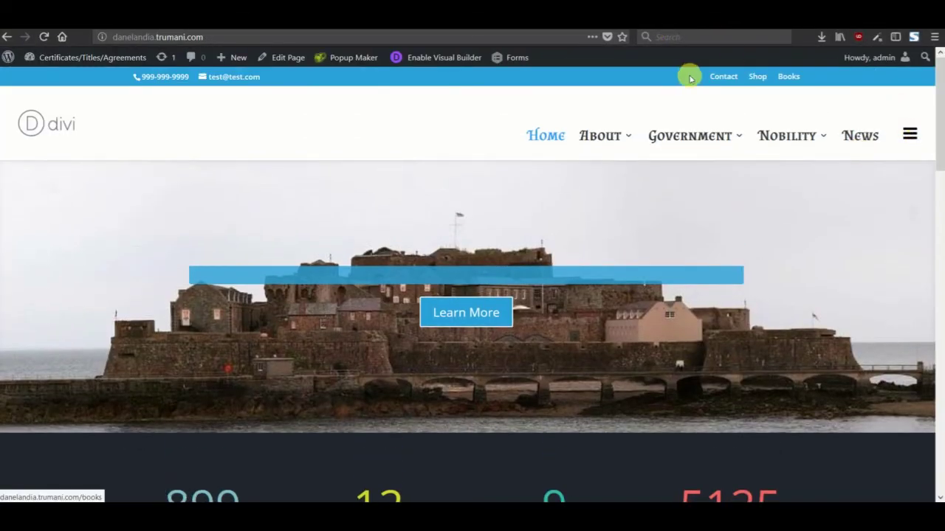